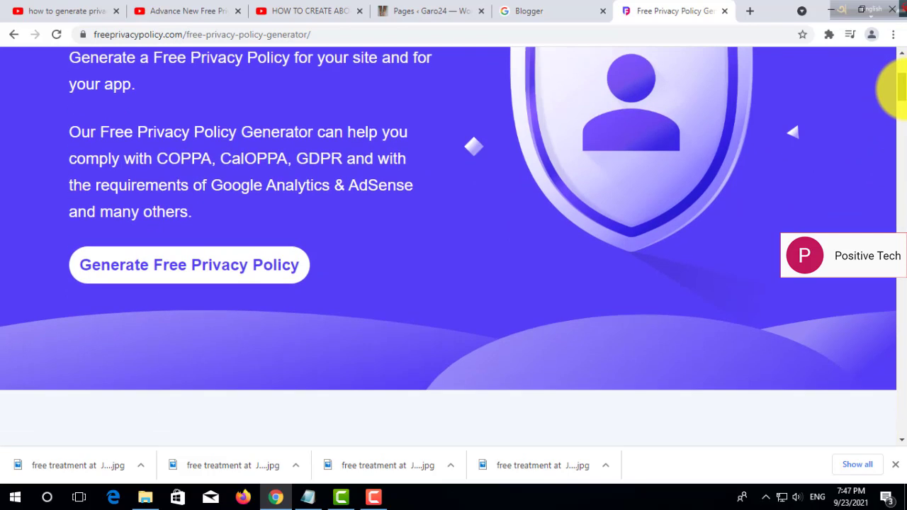
Start a free privacy policy for a Website and advance to the website-details URL field.
click(226, 259)
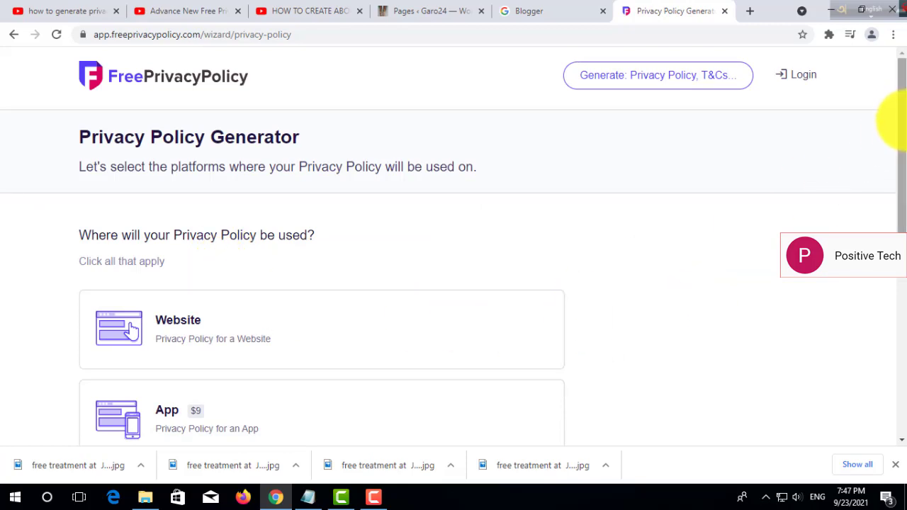
drag(901, 118, 899, 172)
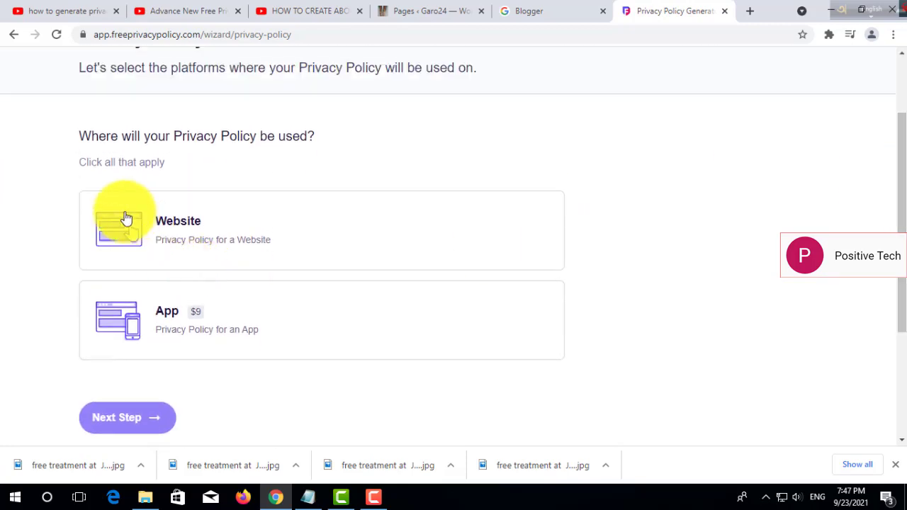
click(117, 234)
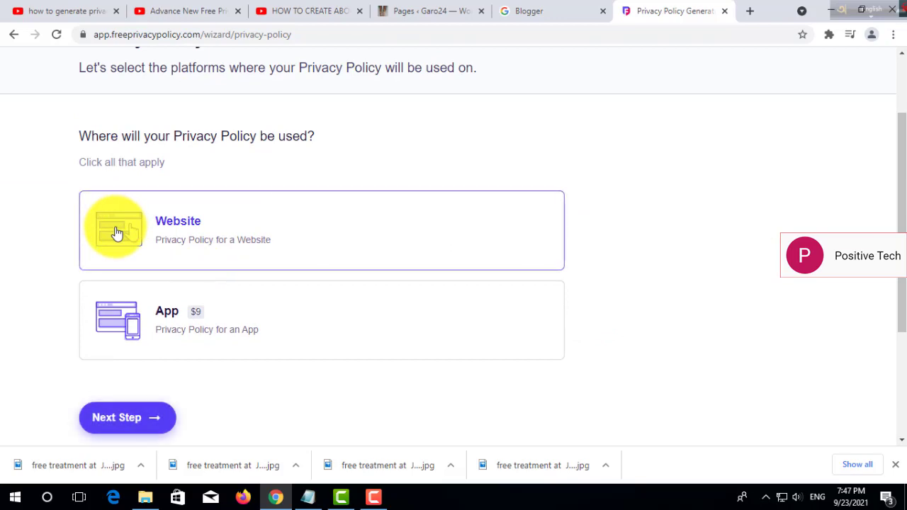
click(126, 417)
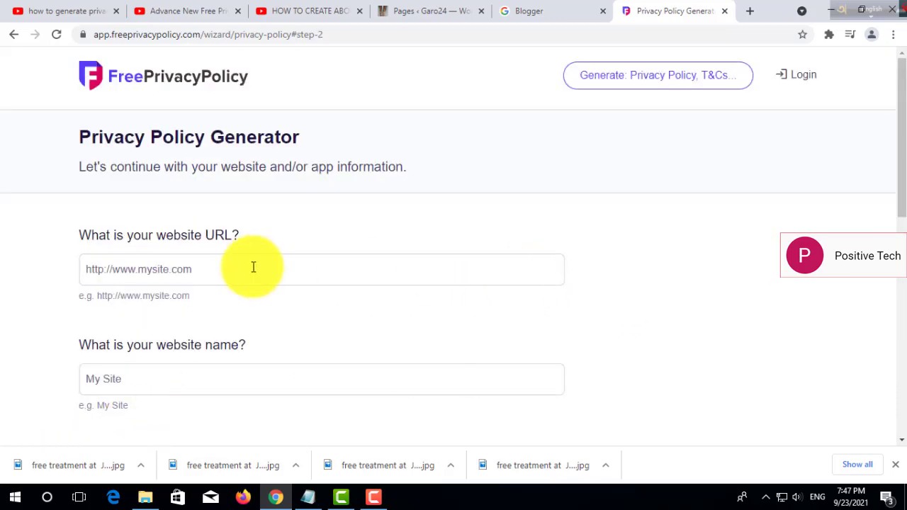
drag(899, 128, 900, 172)
click(272, 148)
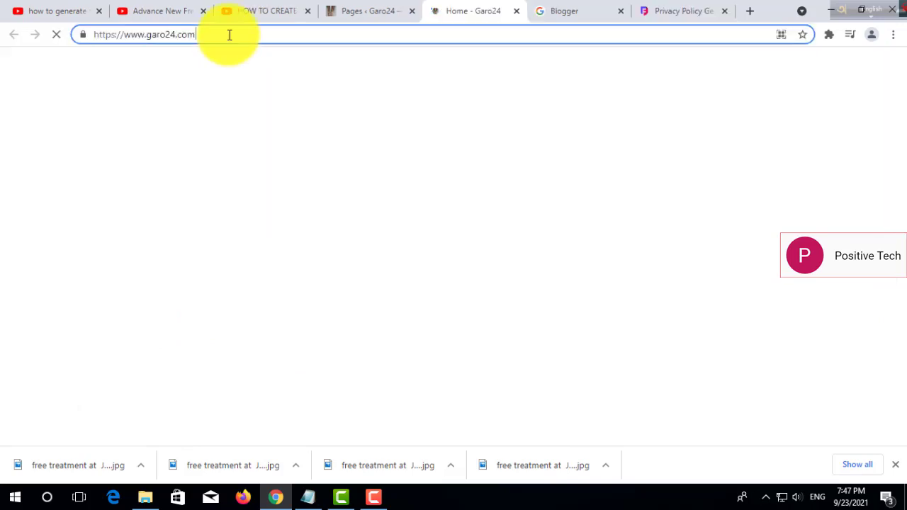
Copy the garo24.com address from the browser and paste it into the URL field.
click(91, 41)
right_click(131, 31)
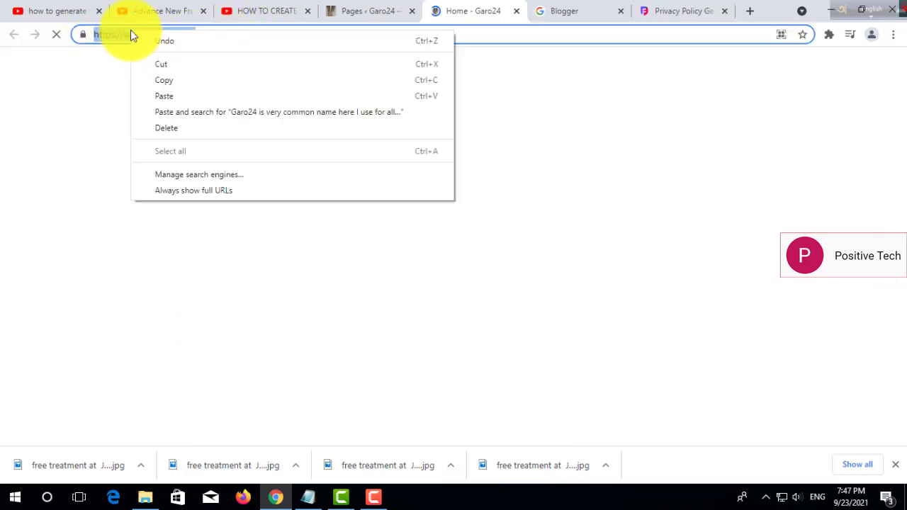
click(163, 80)
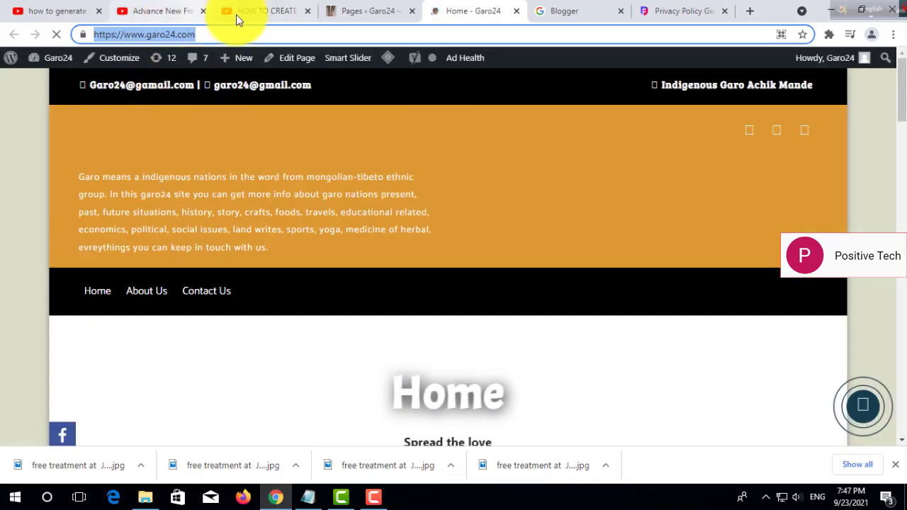
click(362, 11)
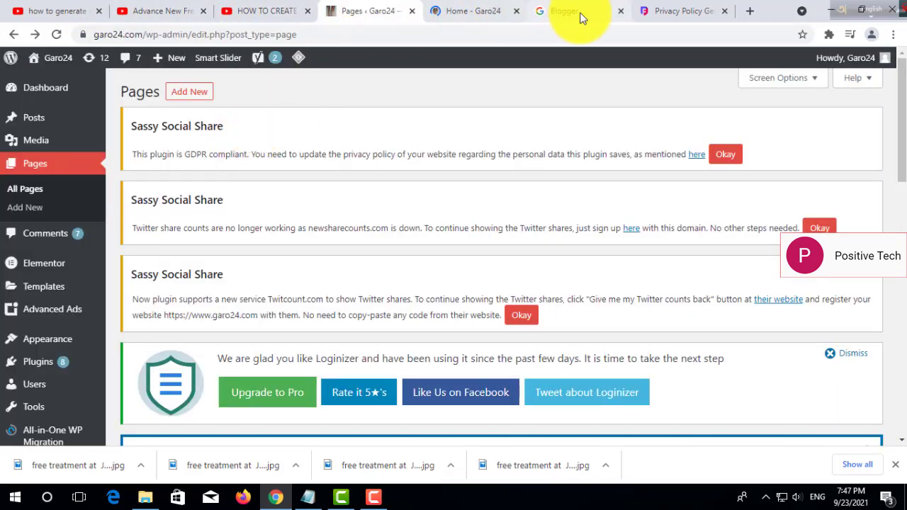
click(674, 12)
right_click(226, 151)
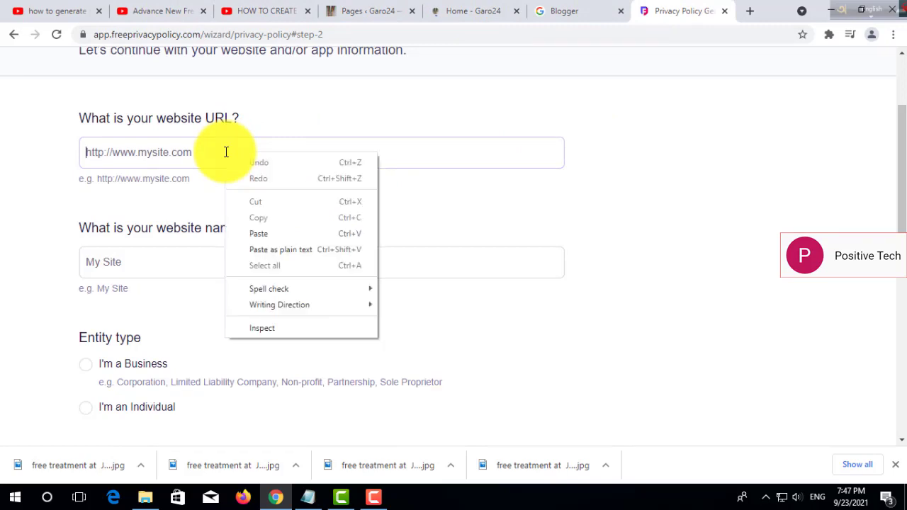
click(258, 235)
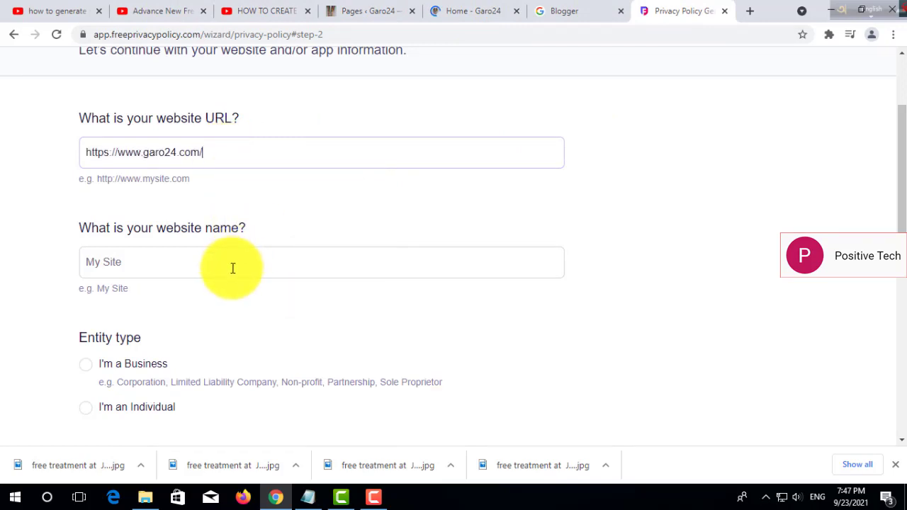
Enter website name GARO24.COM, choose Individual entity type and country Bangladesh.
click(268, 269)
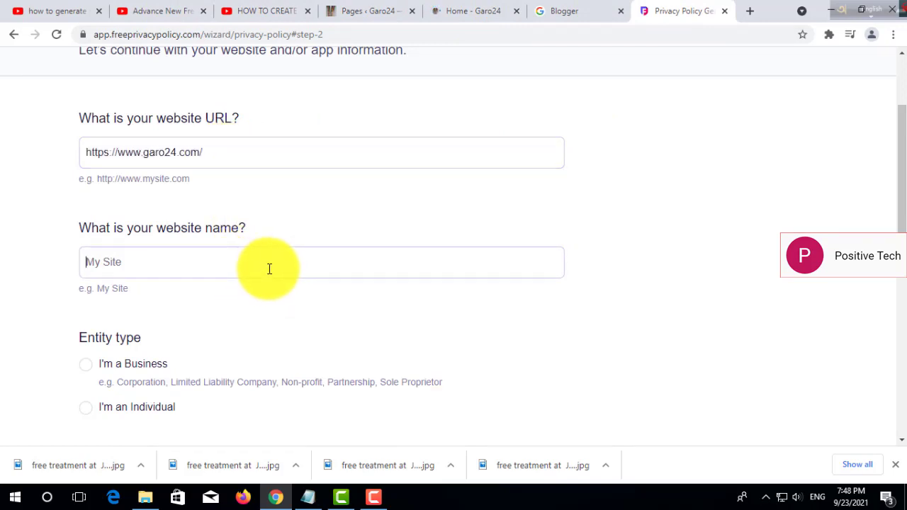
text(GARO24.COM)
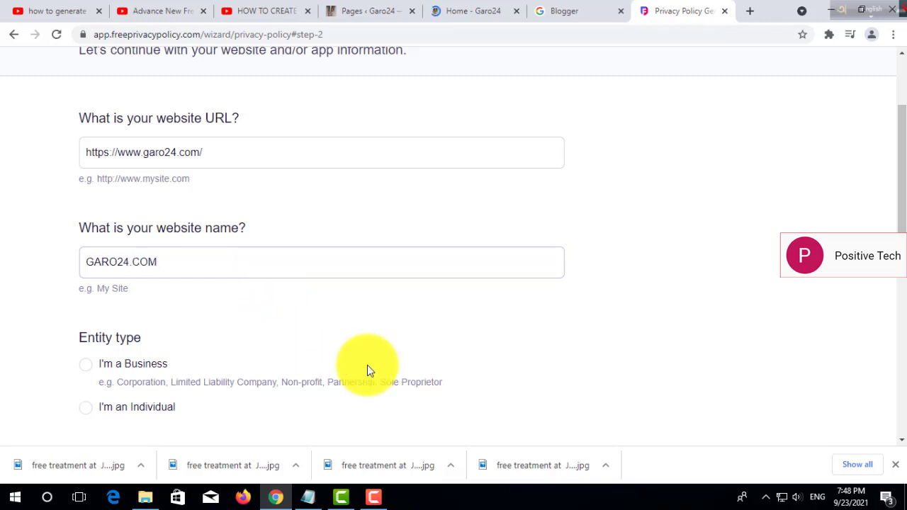
drag(891, 216, 890, 303)
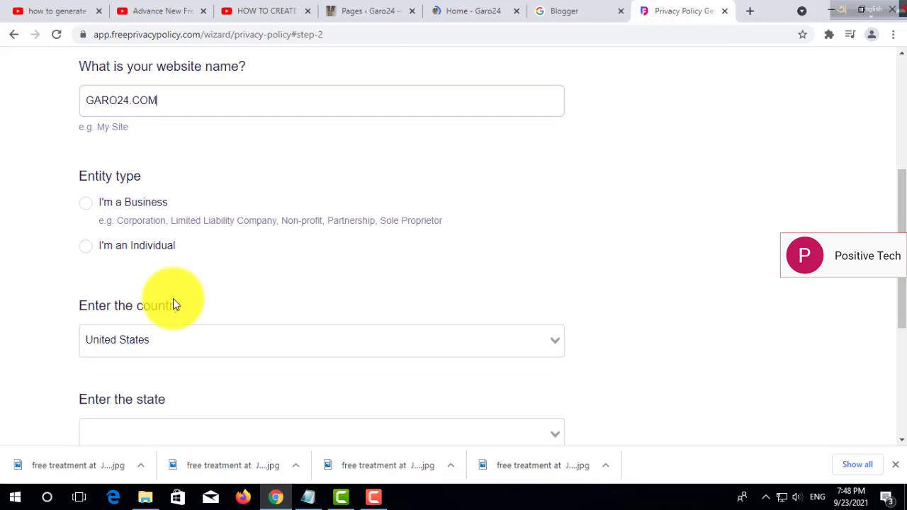
click(88, 247)
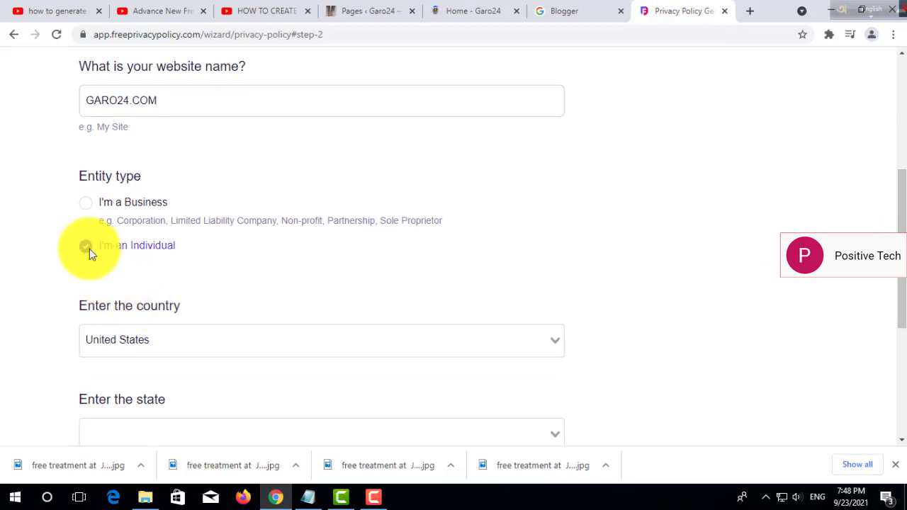
click(553, 341)
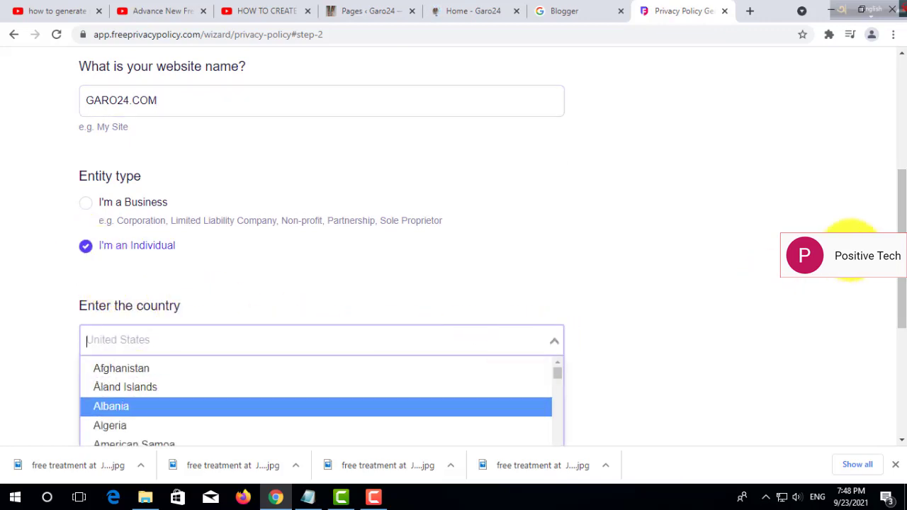
drag(890, 213, 891, 314)
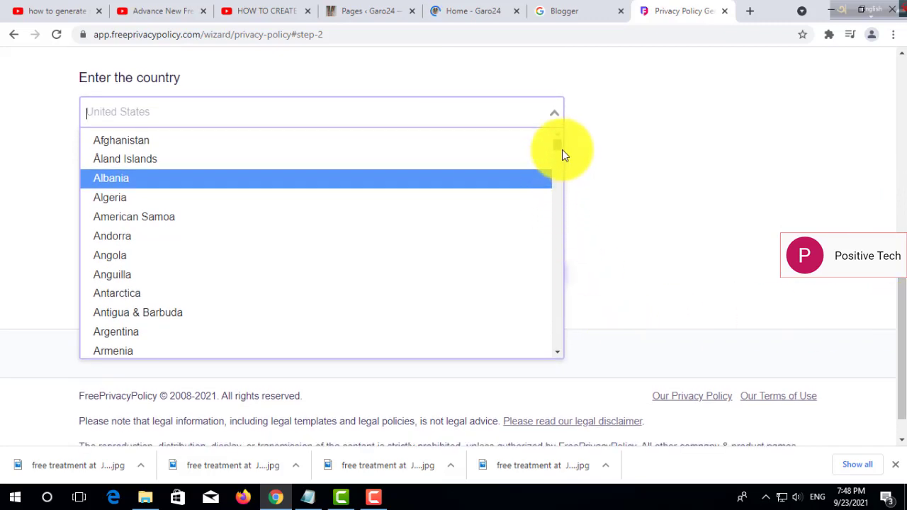
drag(560, 149, 558, 162)
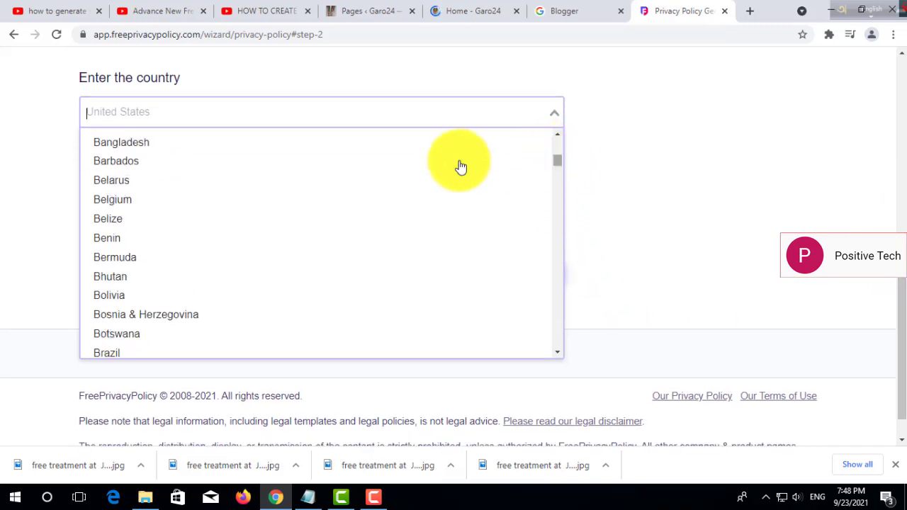
click(241, 147)
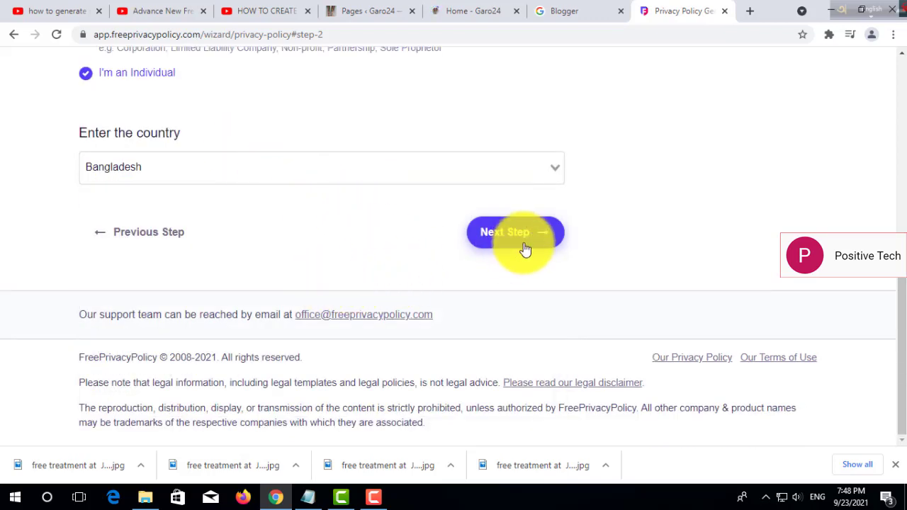
Mark email, full name, phone, postal address, social media profile and others as collected.
click(523, 241)
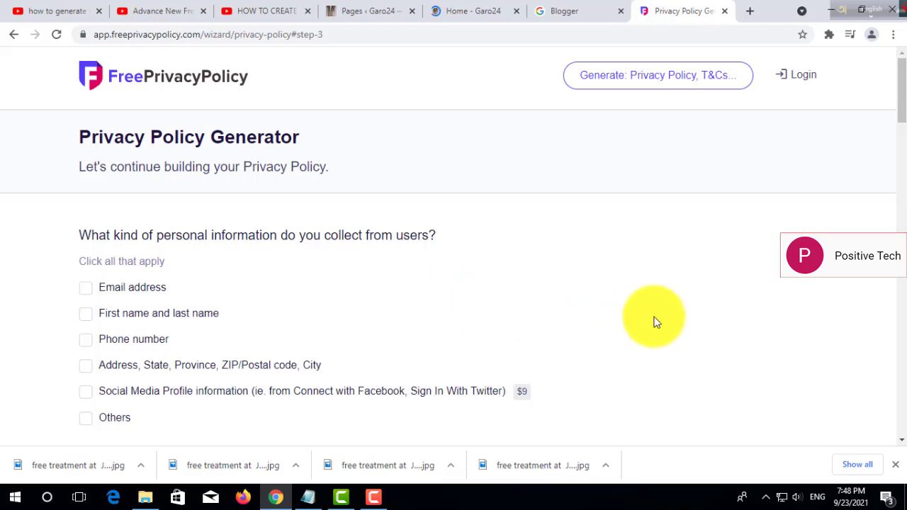
drag(898, 90, 898, 120)
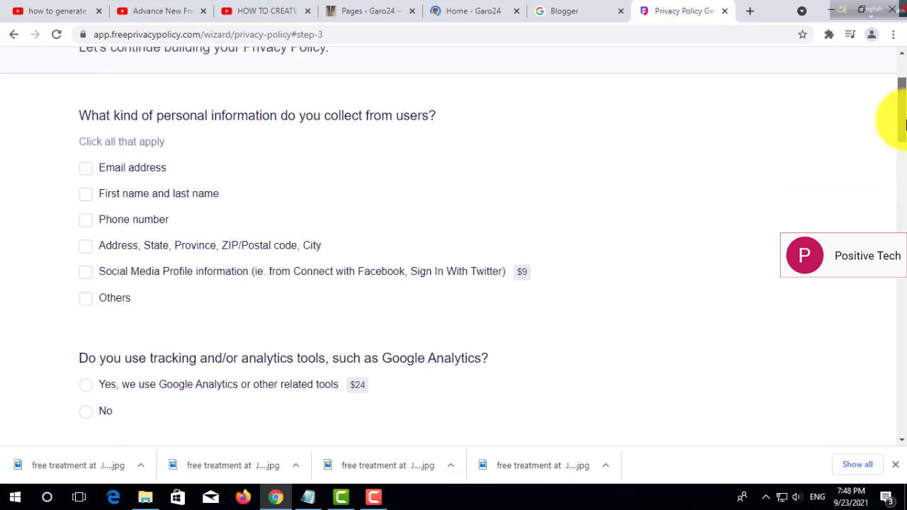
drag(906, 124, 904, 123)
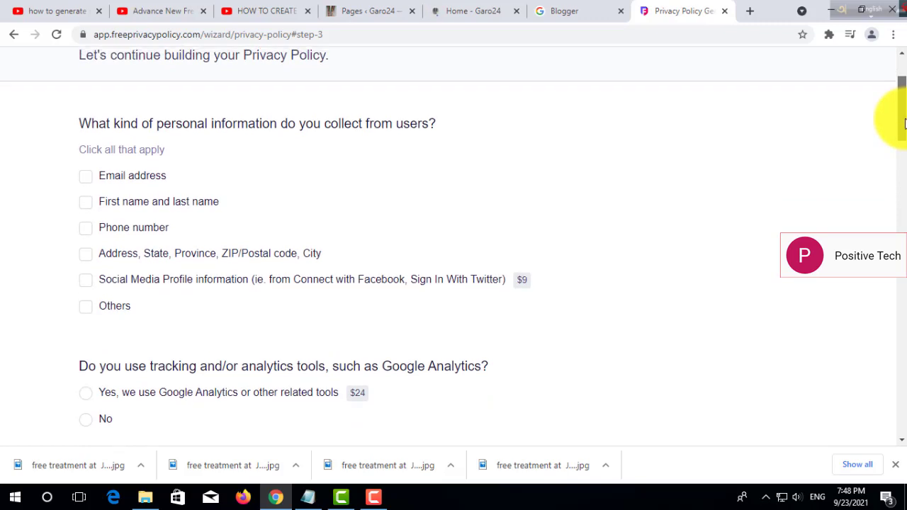
click(85, 176)
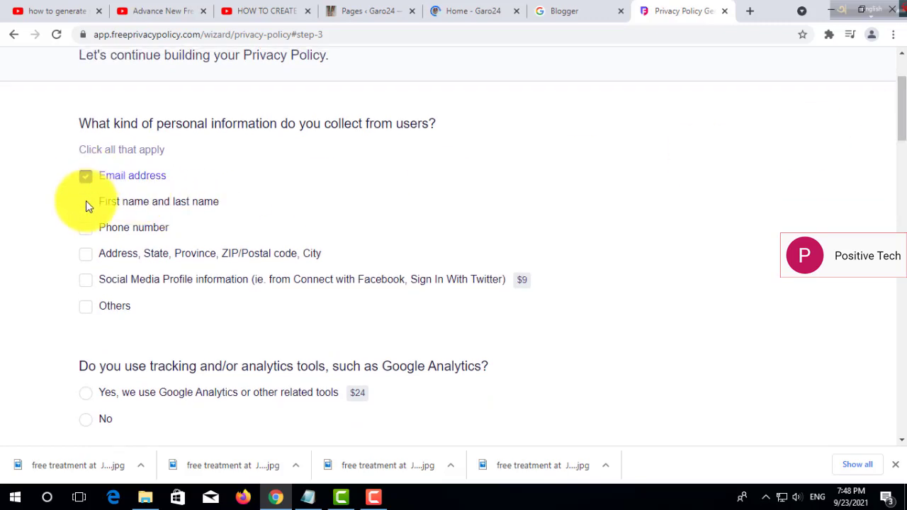
click(85, 204)
click(85, 228)
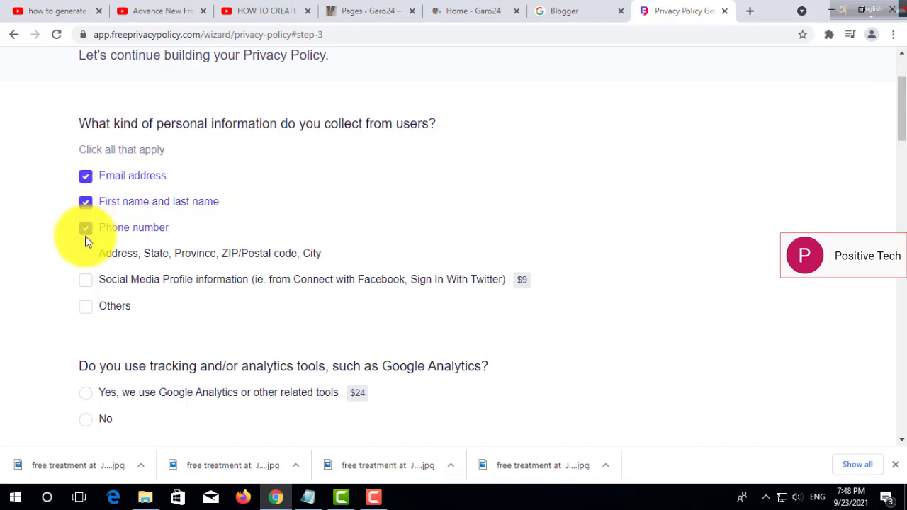
click(87, 255)
click(88, 281)
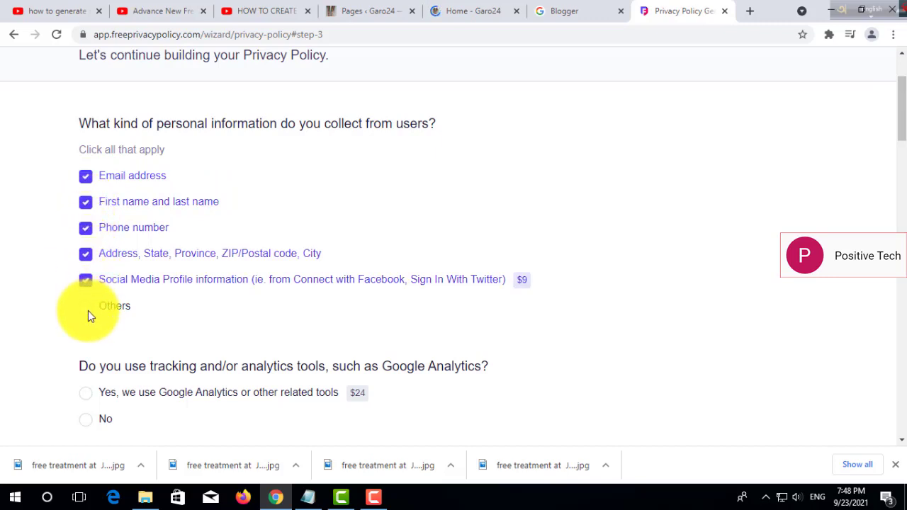
click(82, 306)
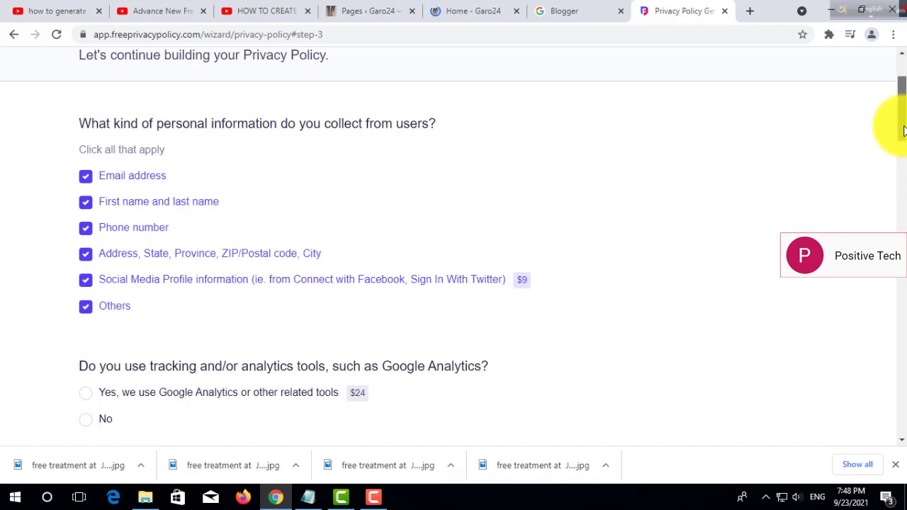
Answer No to using analytics tools, sending emails to users, and showing ads.
drag(901, 125, 905, 151)
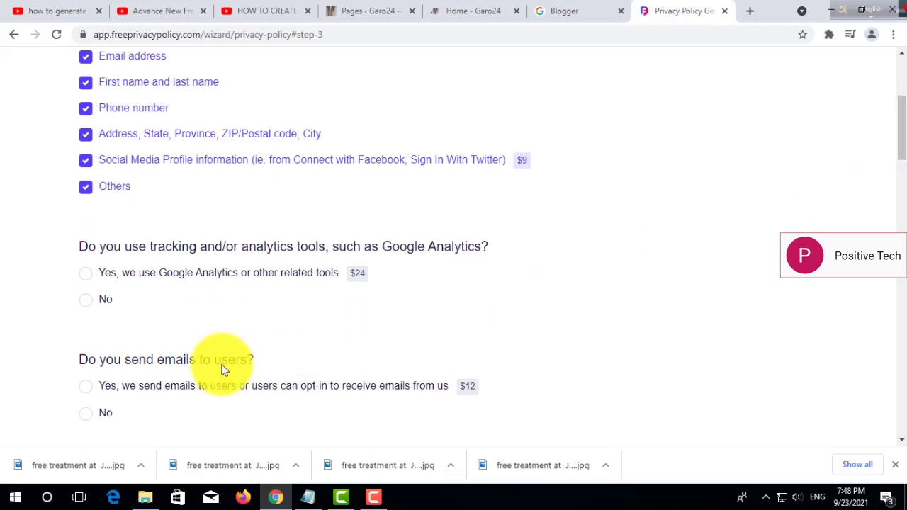
click(91, 301)
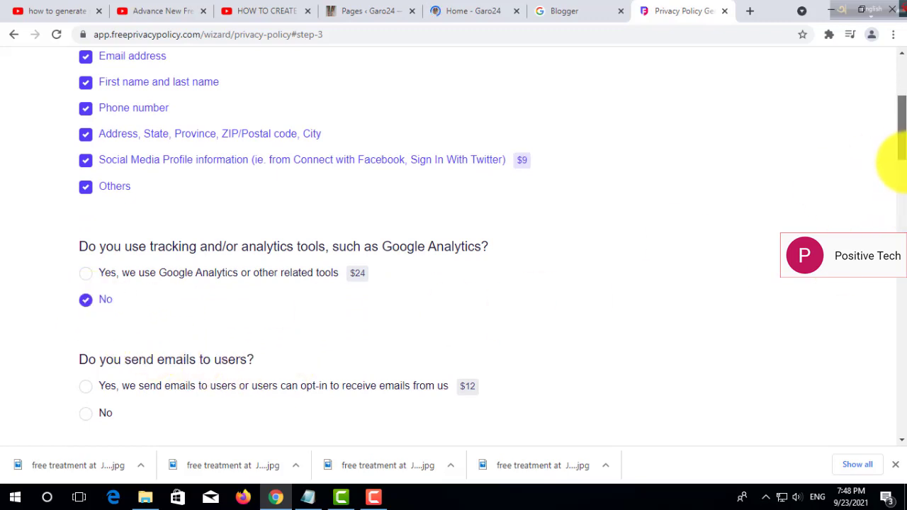
drag(903, 145, 903, 180)
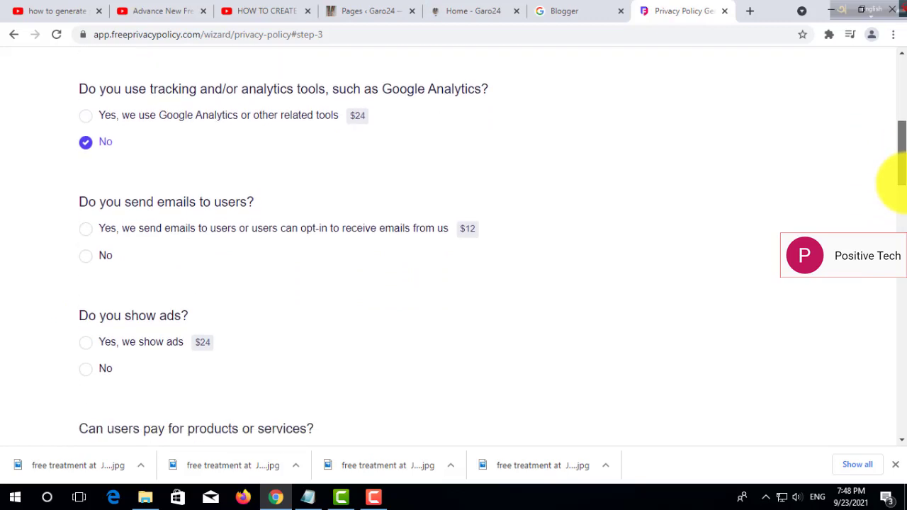
click(85, 255)
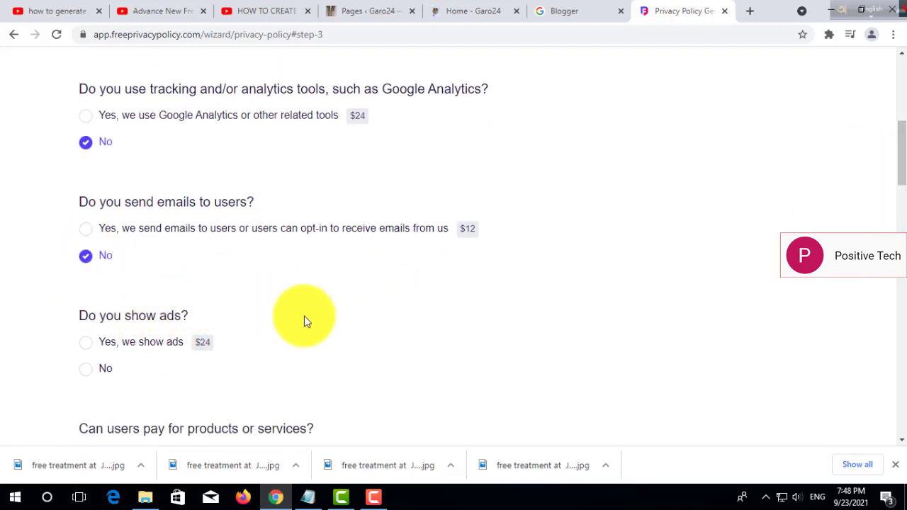
click(86, 369)
drag(899, 177, 898, 211)
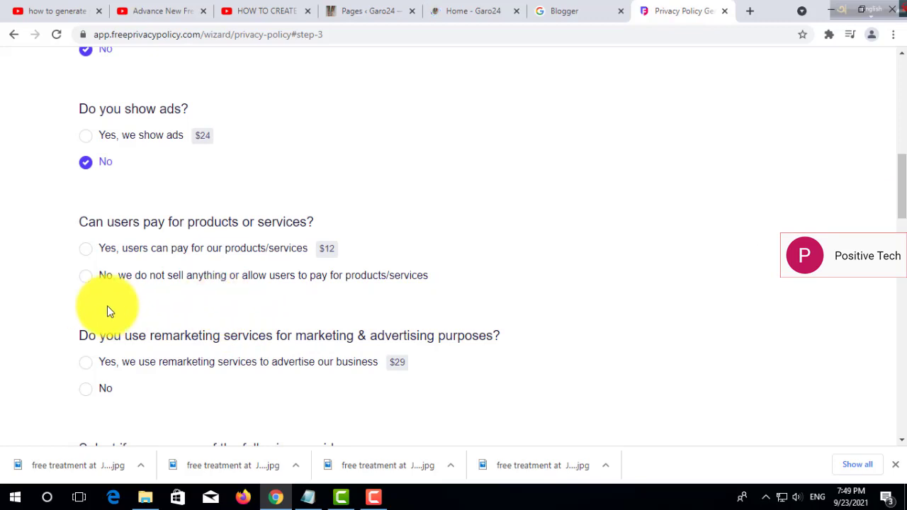
Answer No to users paying for anything and to using remarketing services.
click(85, 276)
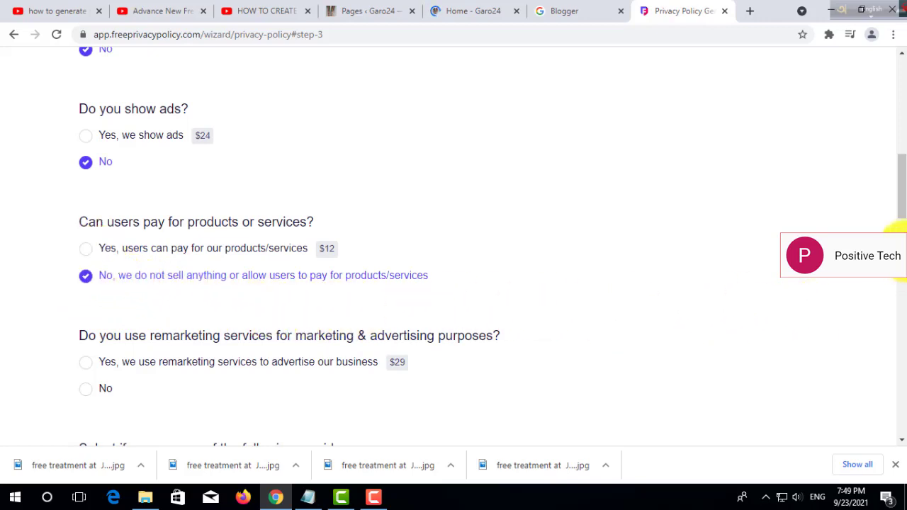
drag(896, 196, 899, 220)
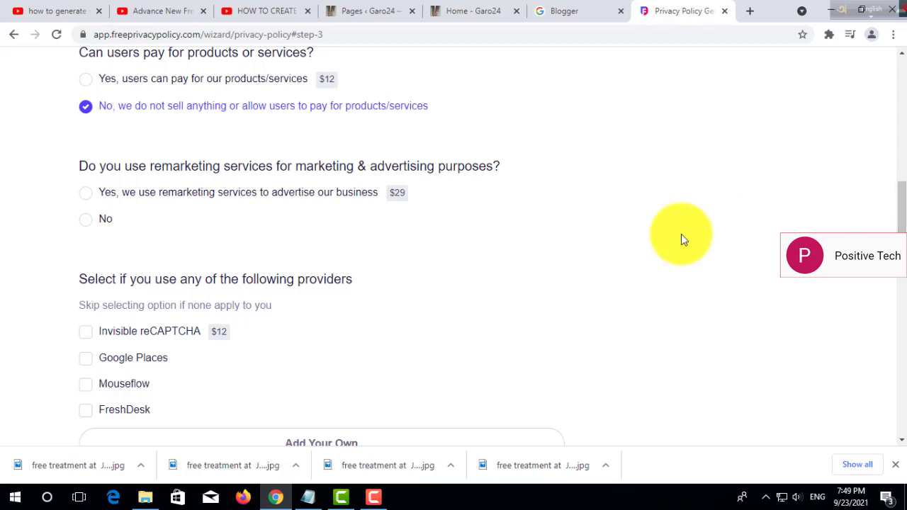
click(83, 218)
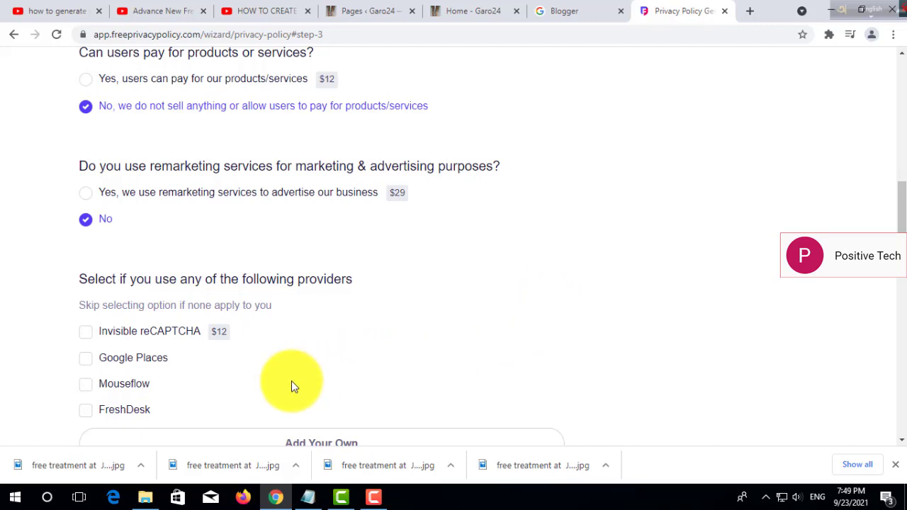
Tick Google Places, FreshDesk and Mouseflow as providers used.
drag(896, 211, 897, 228)
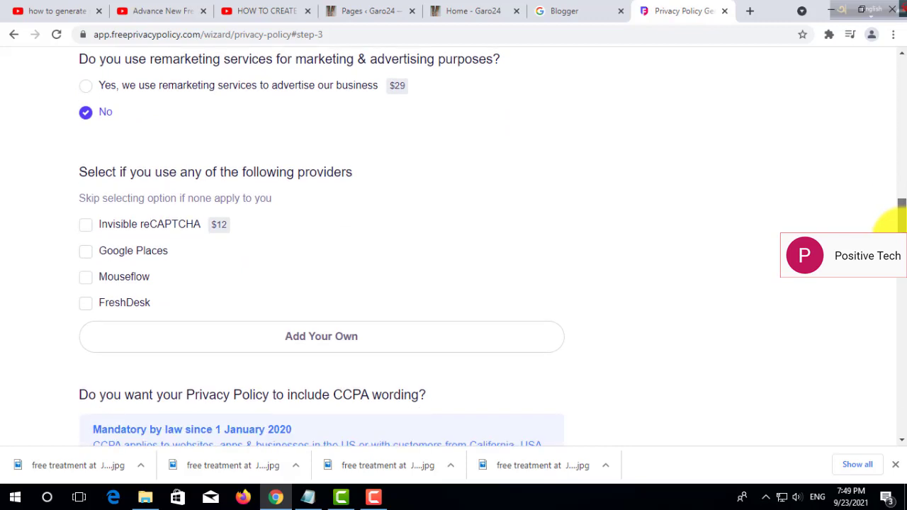
click(84, 258)
click(85, 303)
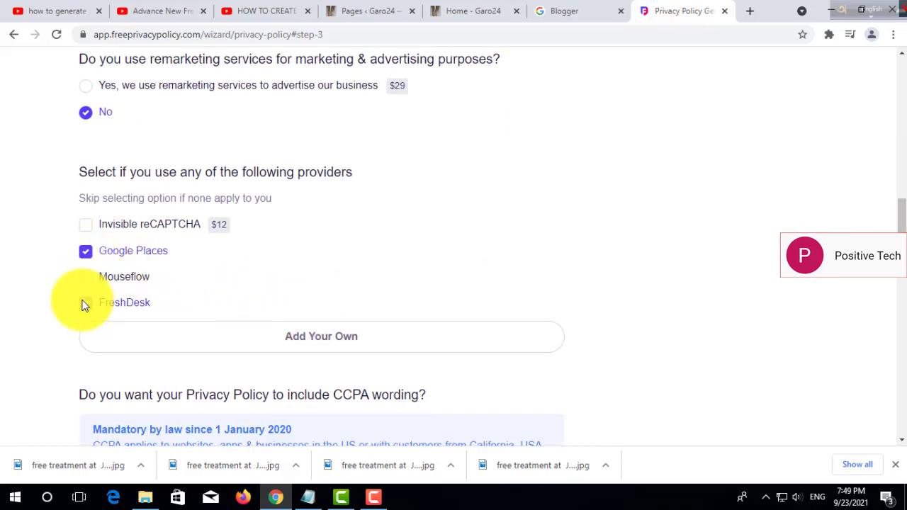
click(85, 277)
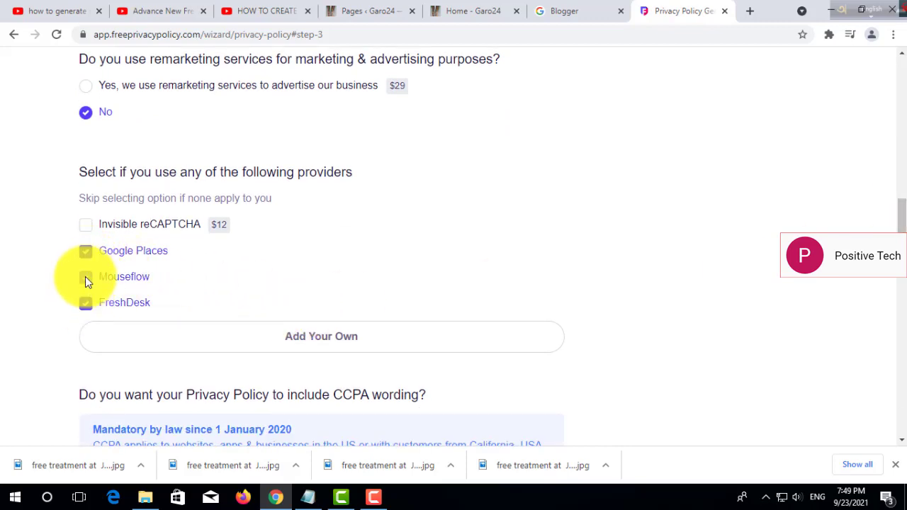
Add a custom provider tool named Video and move to its privacy policy link field.
click(337, 342)
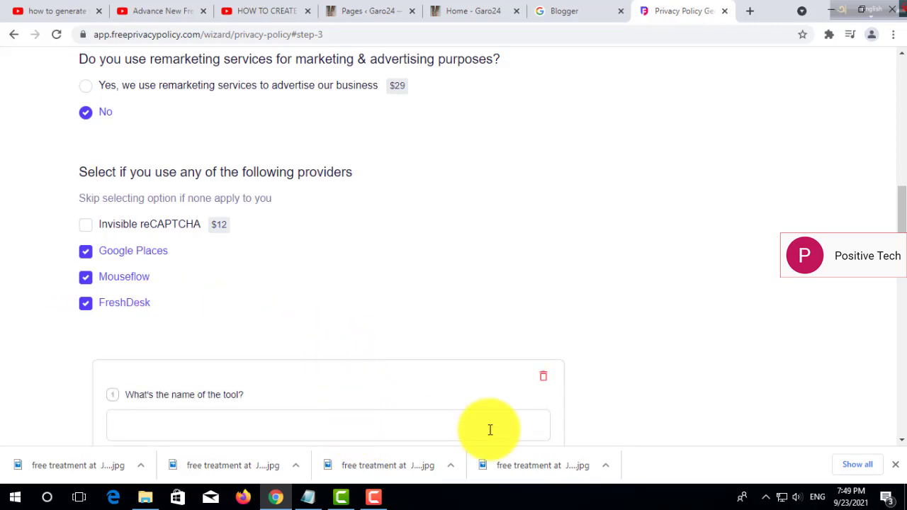
scroll(899, 219, down, 2)
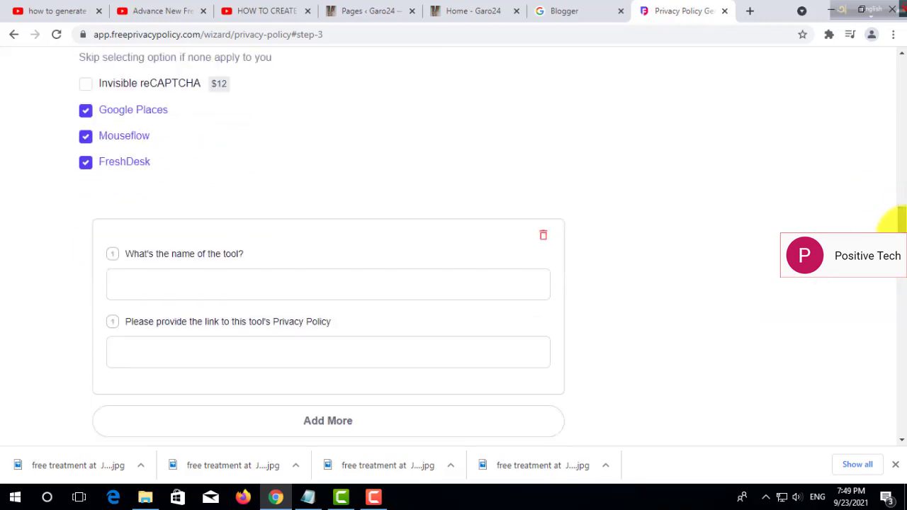
click(352, 290)
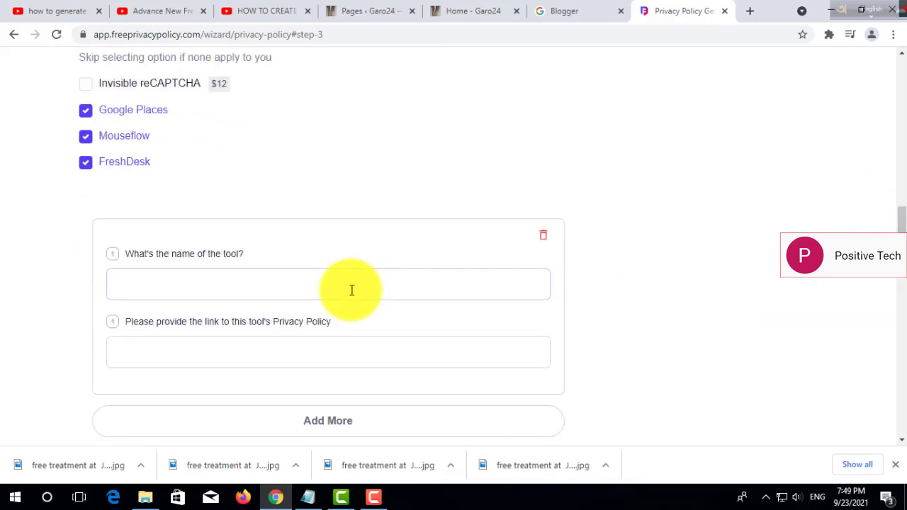
text(C)
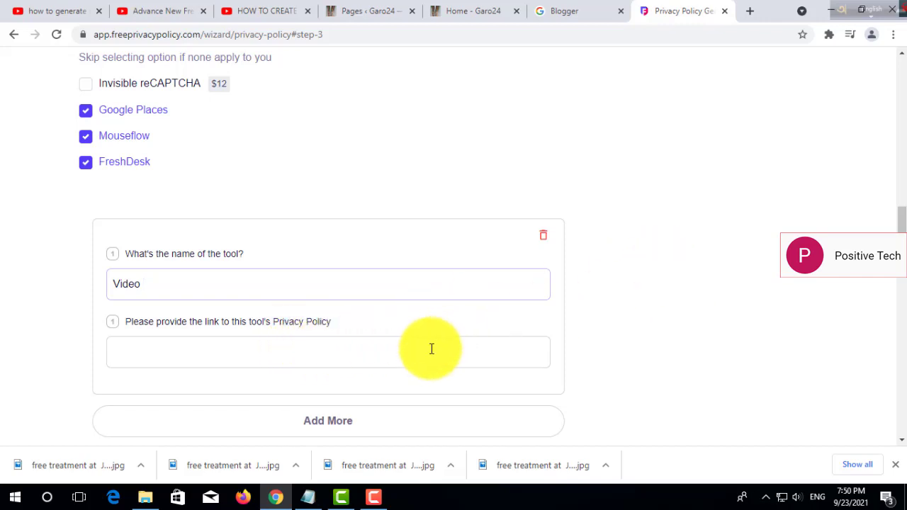
click(277, 348)
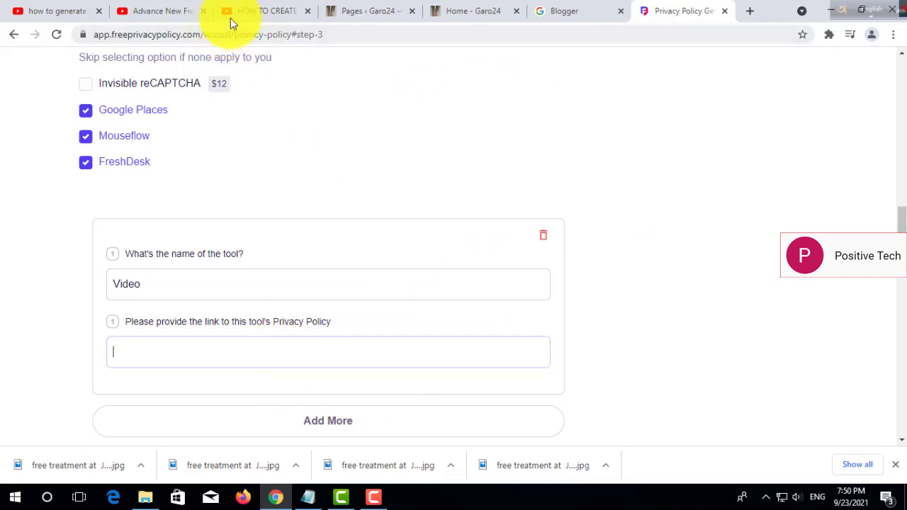
Open the Positive Tech YouTube channel in a new tab and copy its web address.
click(750, 12)
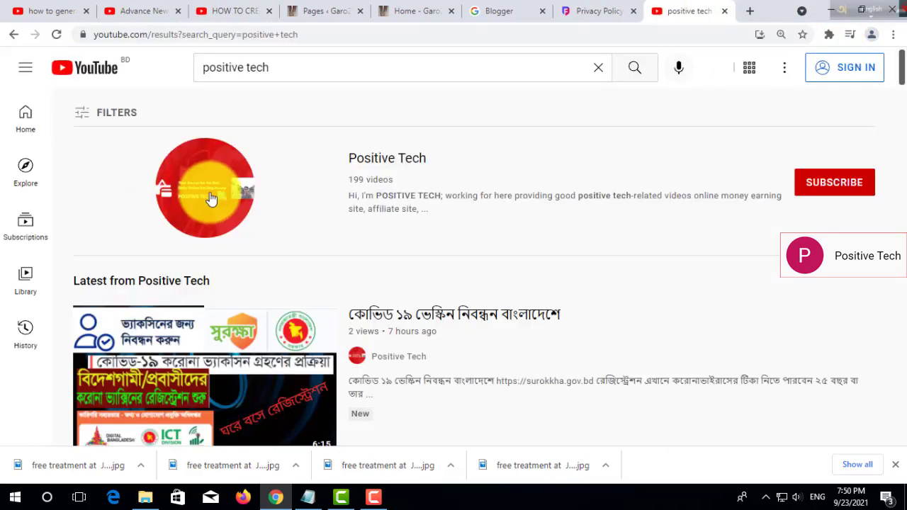
click(211, 198)
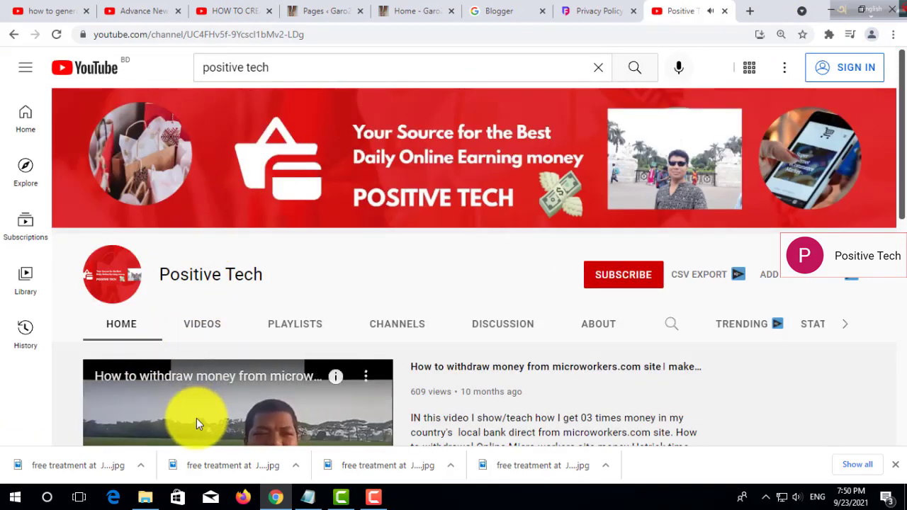
scroll(197, 421, down, 1)
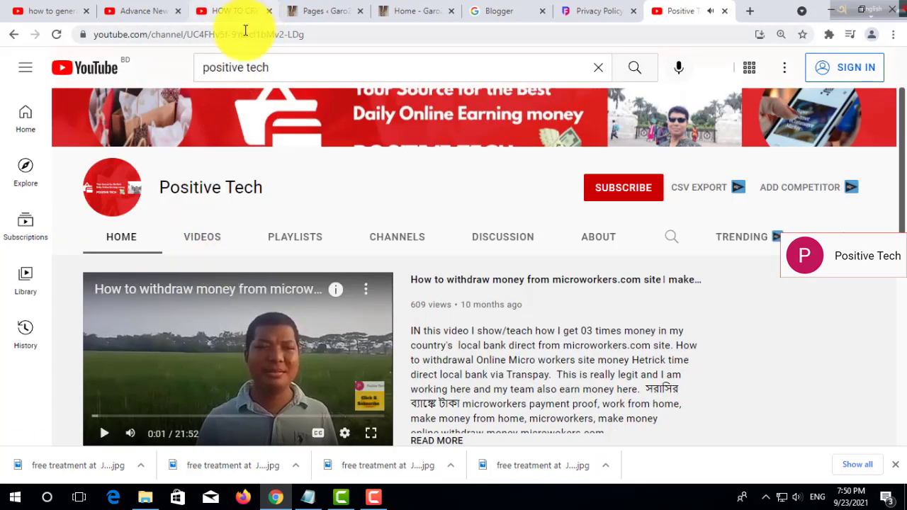
click(244, 34)
right_click(244, 34)
click(285, 77)
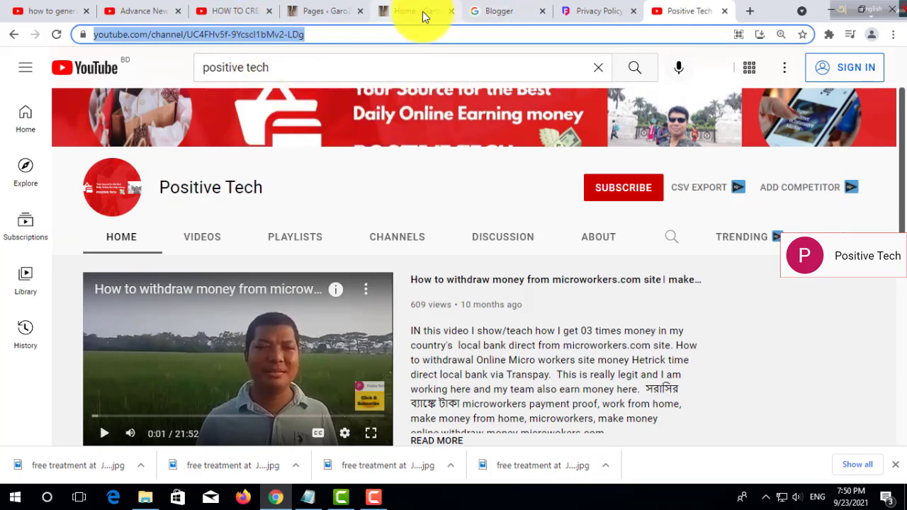
click(425, 15)
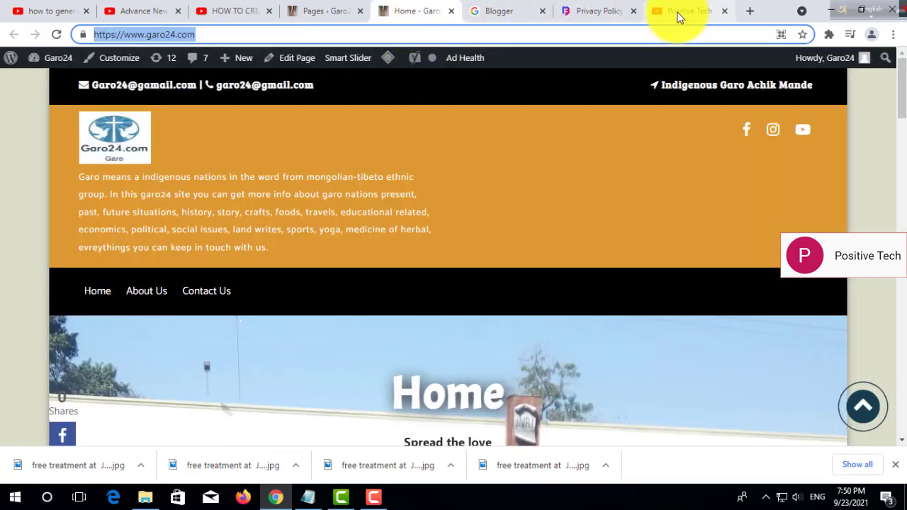
click(678, 14)
click(621, 16)
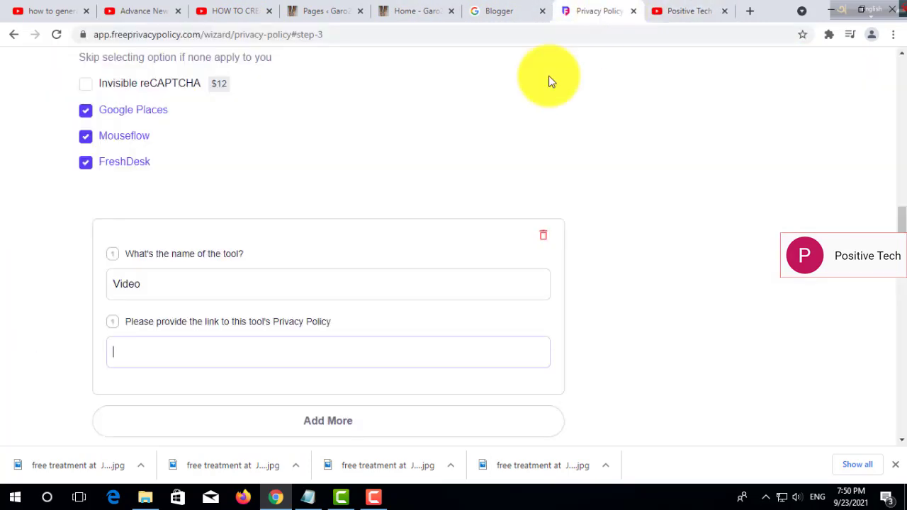
Paste the Positive Tech channel address as Video's privacy link and add another tool entry.
right_click(153, 352)
click(194, 247)
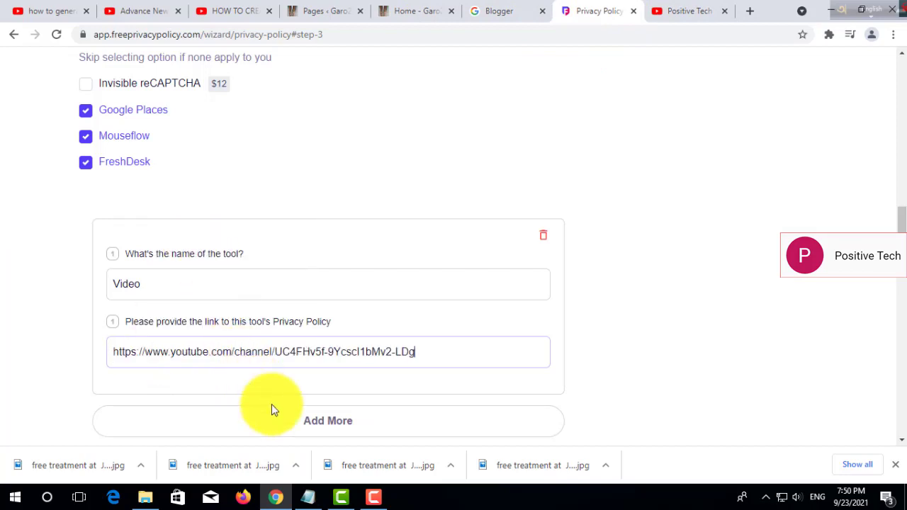
click(314, 419)
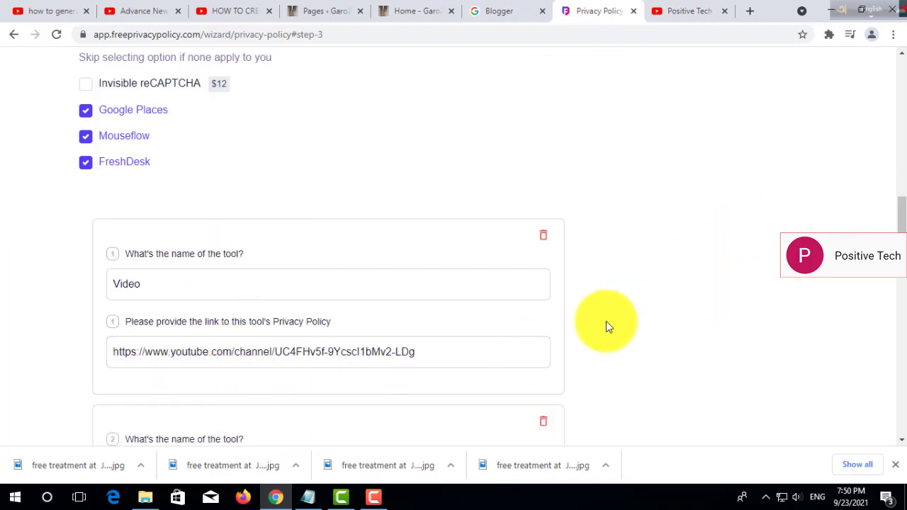
drag(901, 204, 900, 290)
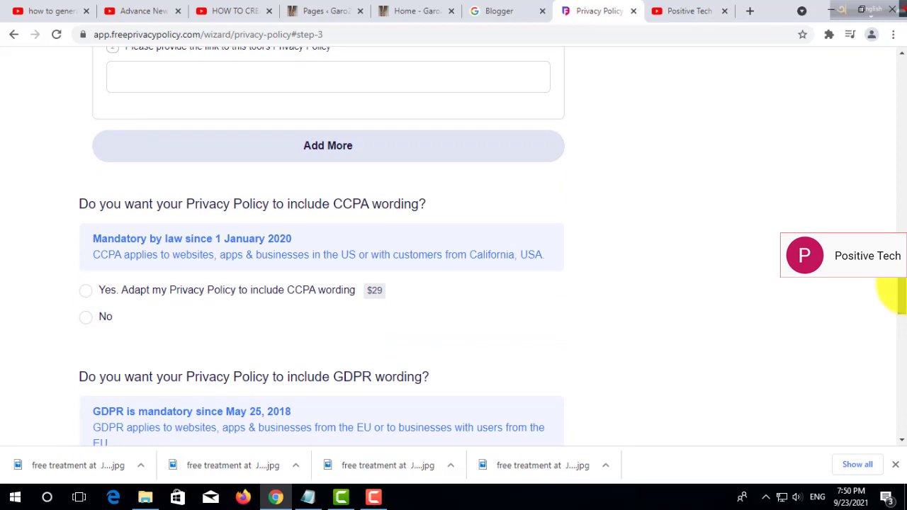
drag(900, 292, 891, 299)
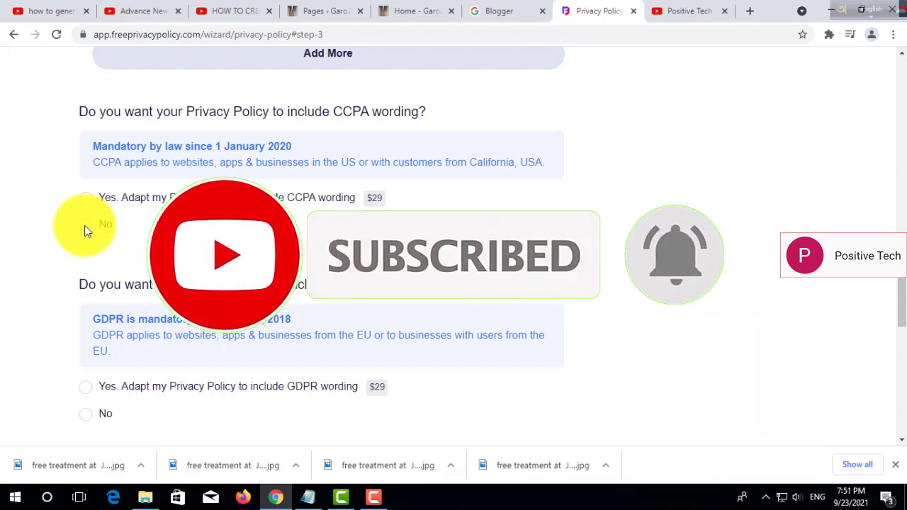
Include CCPA and GDPR wording and confirm the site has a Facebook Fan Page.
click(85, 225)
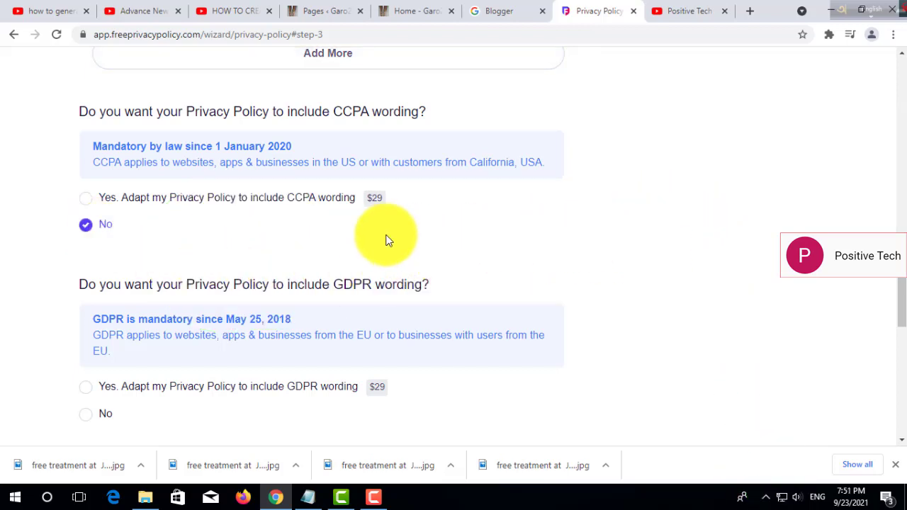
click(85, 198)
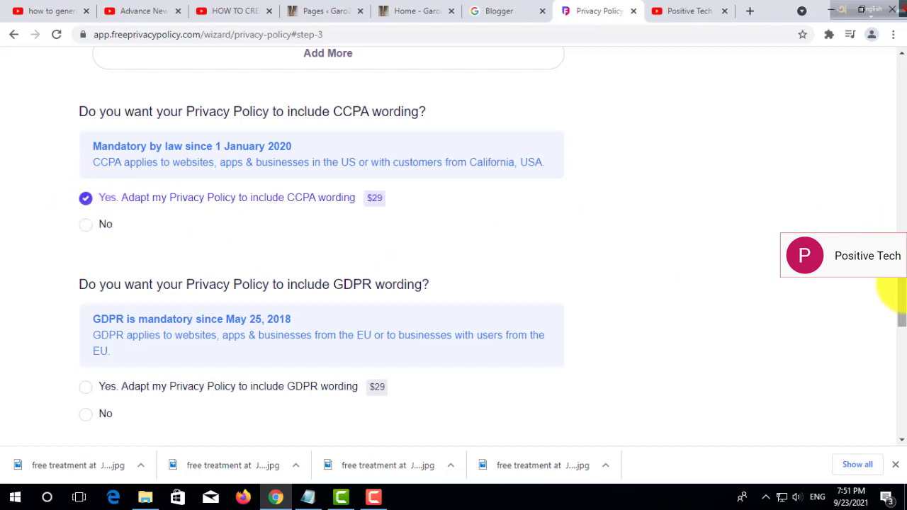
scroll(892, 311, down, 2)
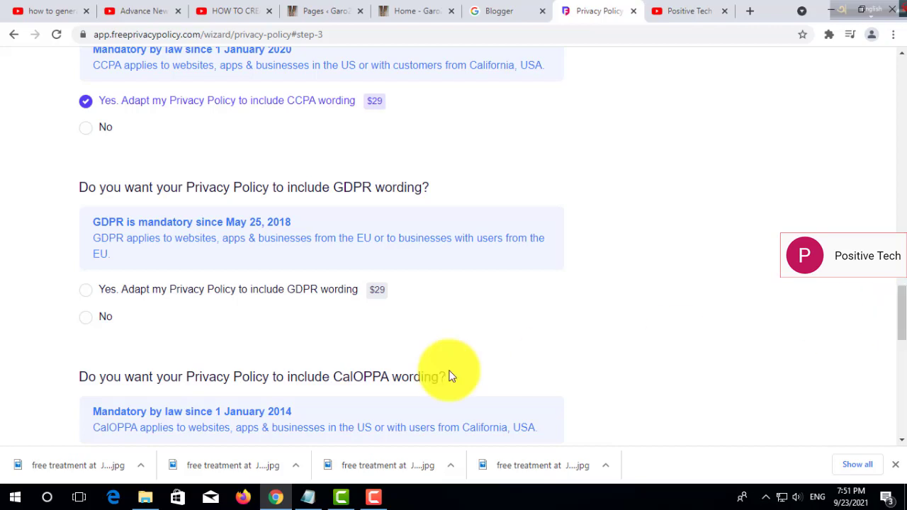
click(86, 289)
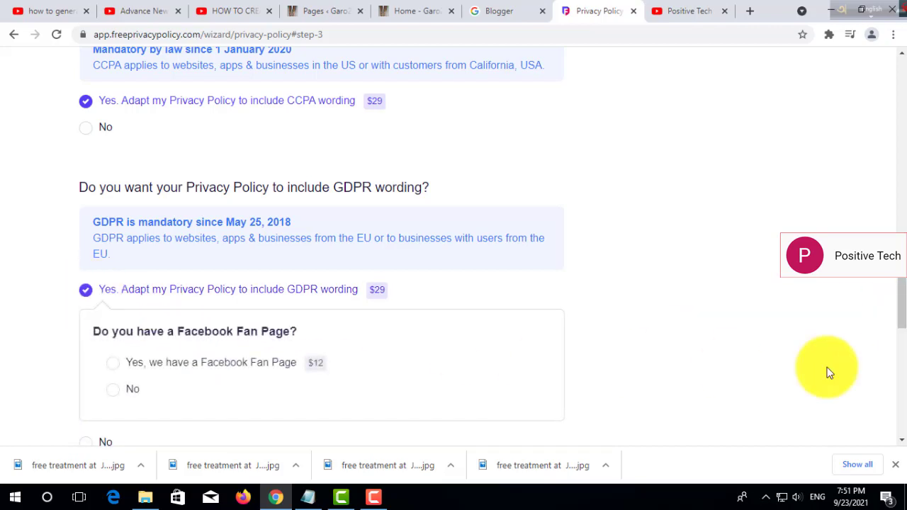
scroll(897, 319, down, 2)
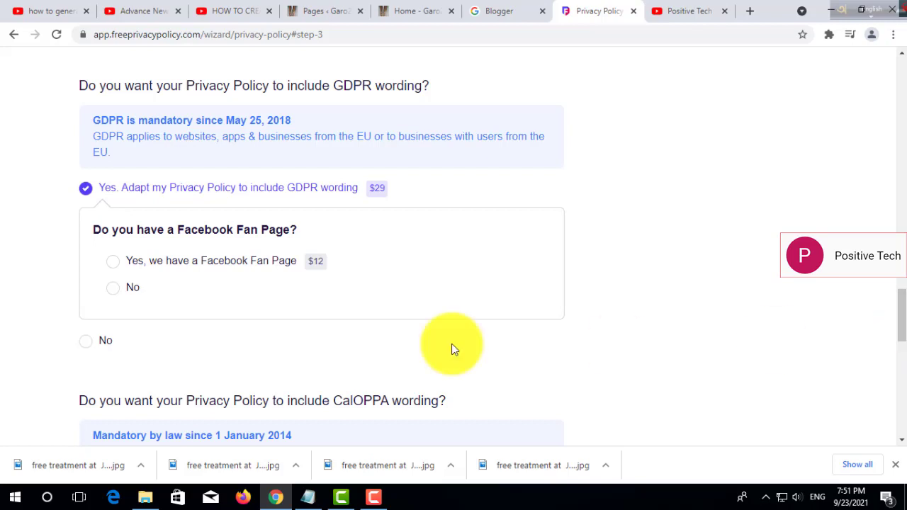
click(113, 262)
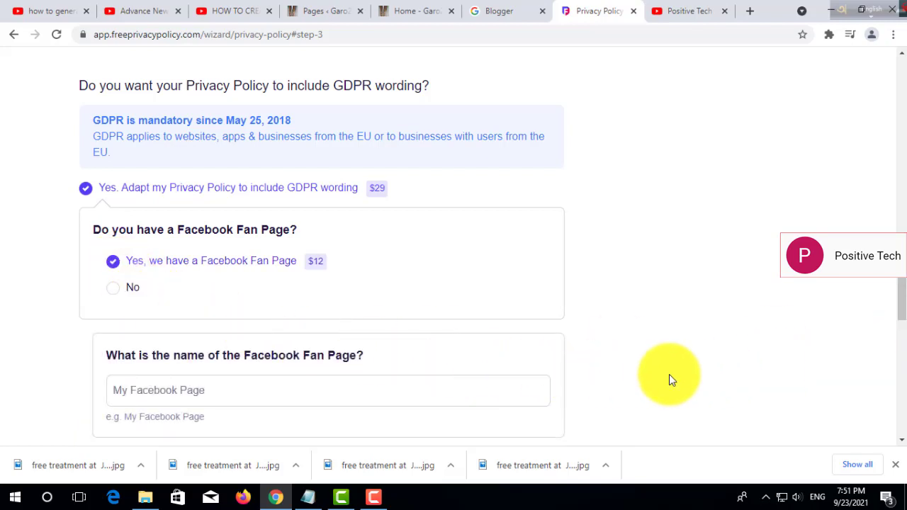
drag(901, 302, 901, 324)
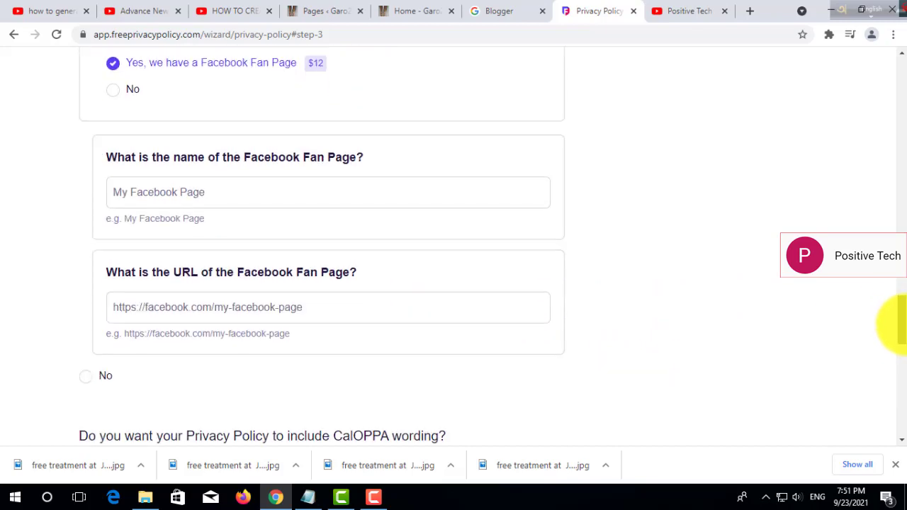
click(258, 192)
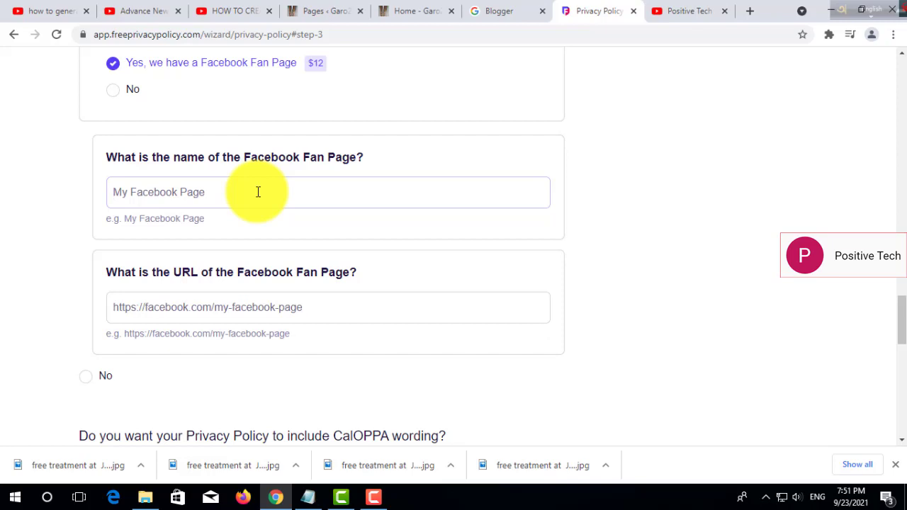
Find the Garo24.com Facebook page through Google and copy its page name Garo24.com.
click(751, 10)
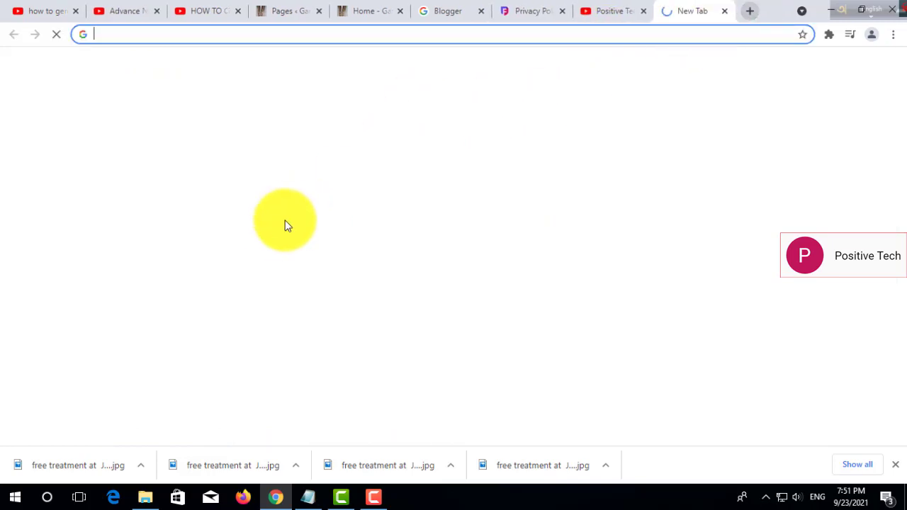
click(383, 257)
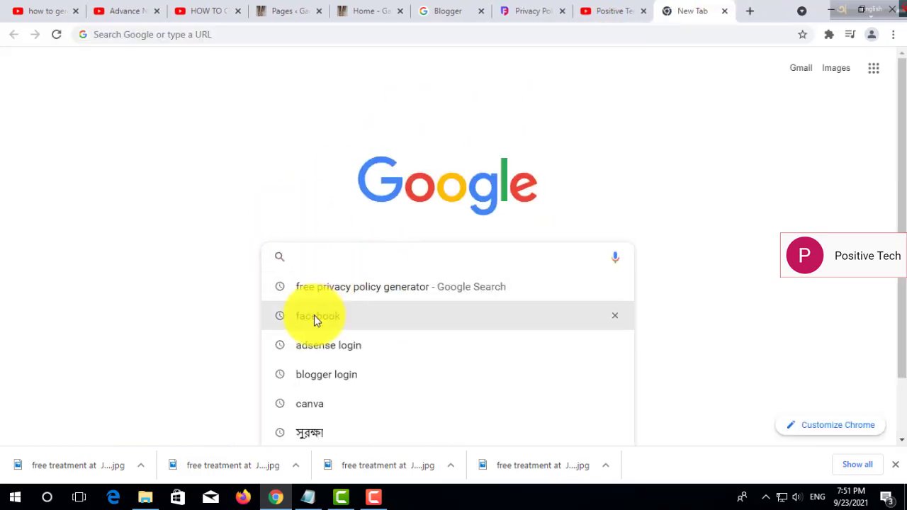
click(315, 317)
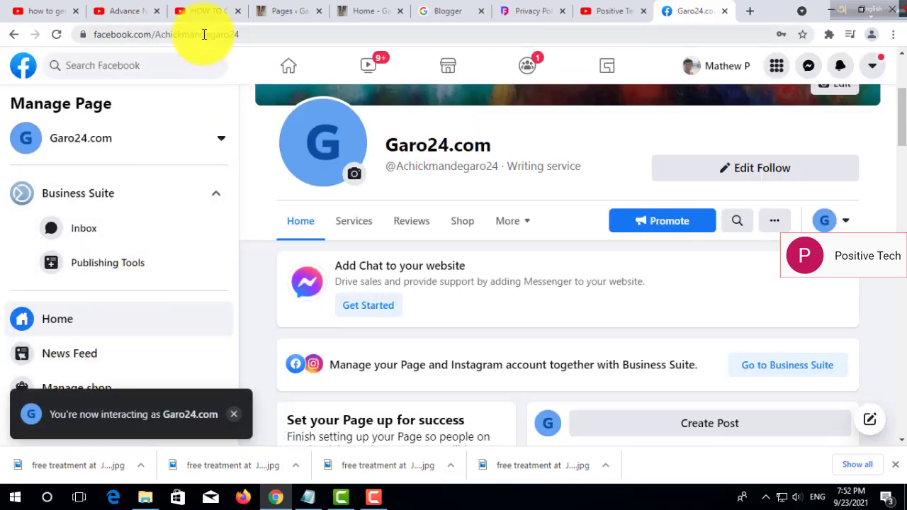
click(202, 35)
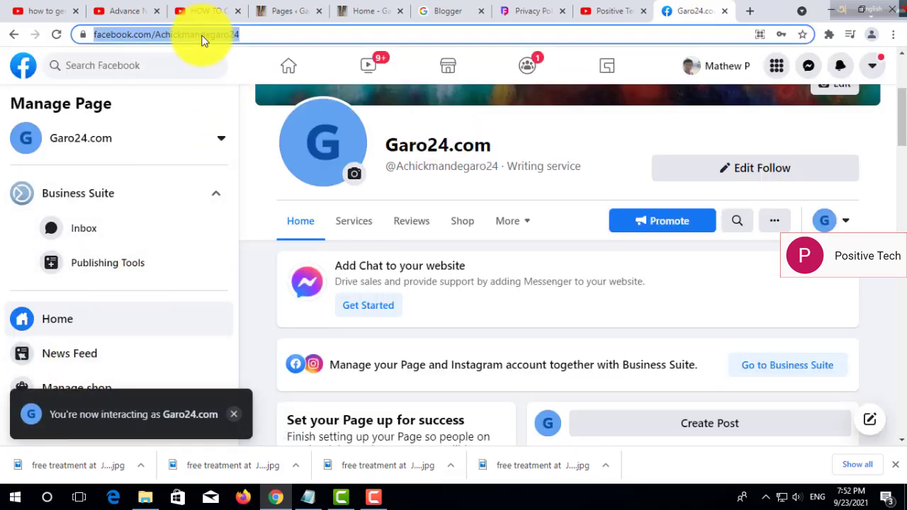
click(202, 36)
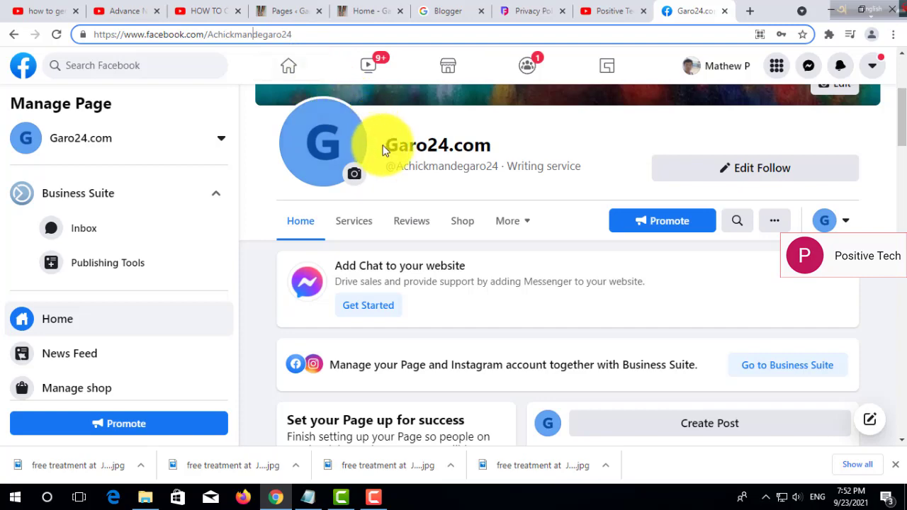
drag(388, 146, 469, 146)
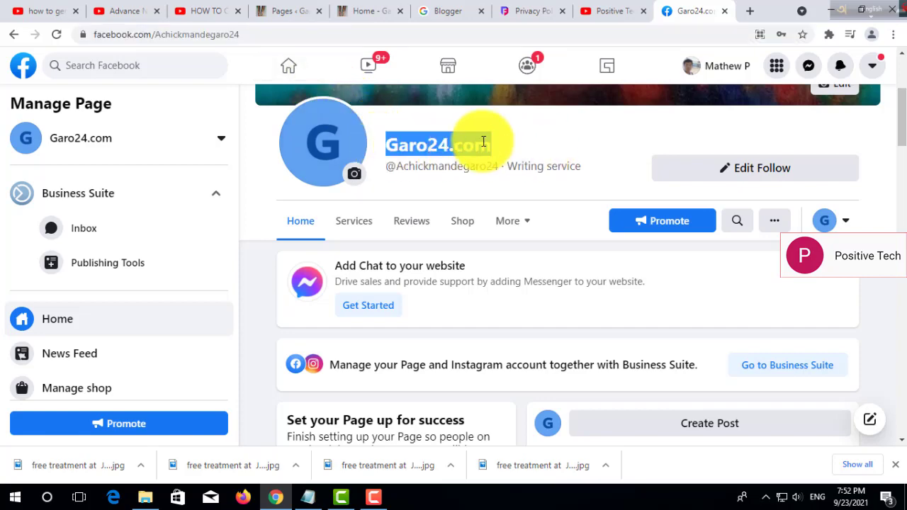
right_click(475, 143)
click(507, 152)
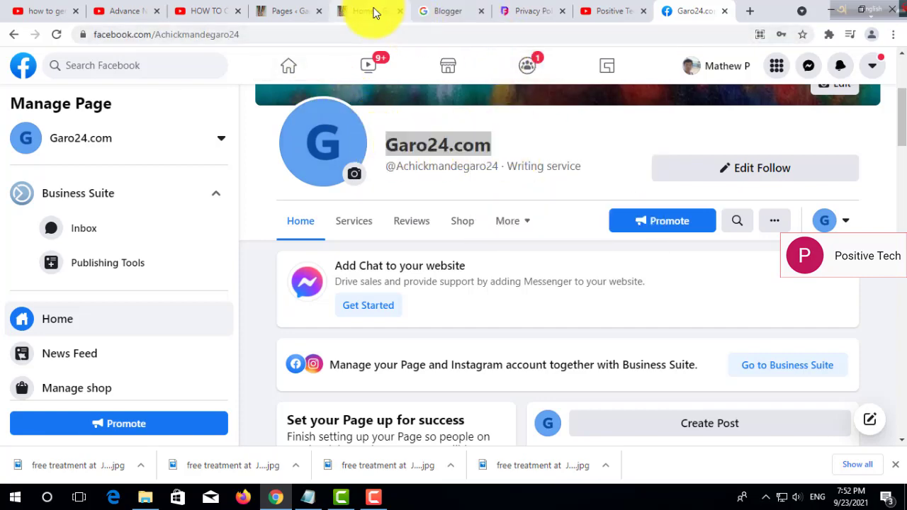
click(374, 11)
click(524, 11)
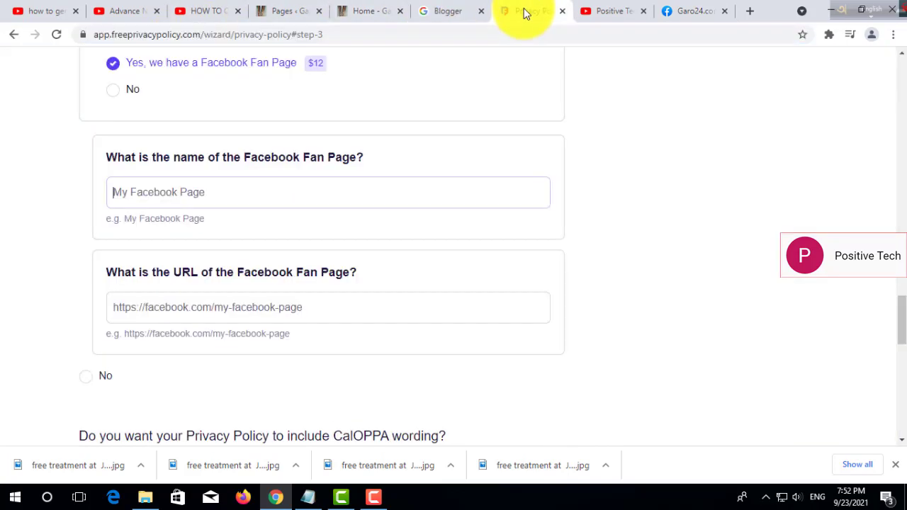
Fill the Fan Page name with Garo24.com followed by the page's copied username.
right_click(196, 192)
click(248, 268)
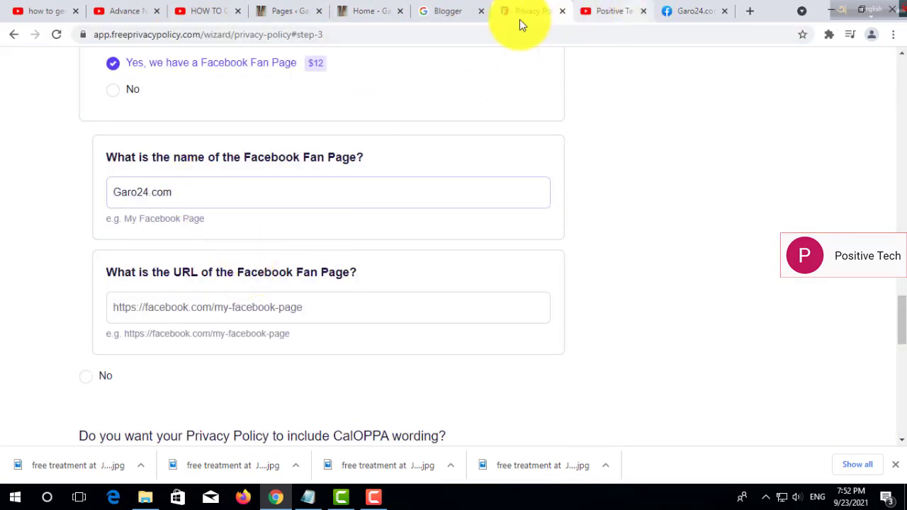
click(687, 11)
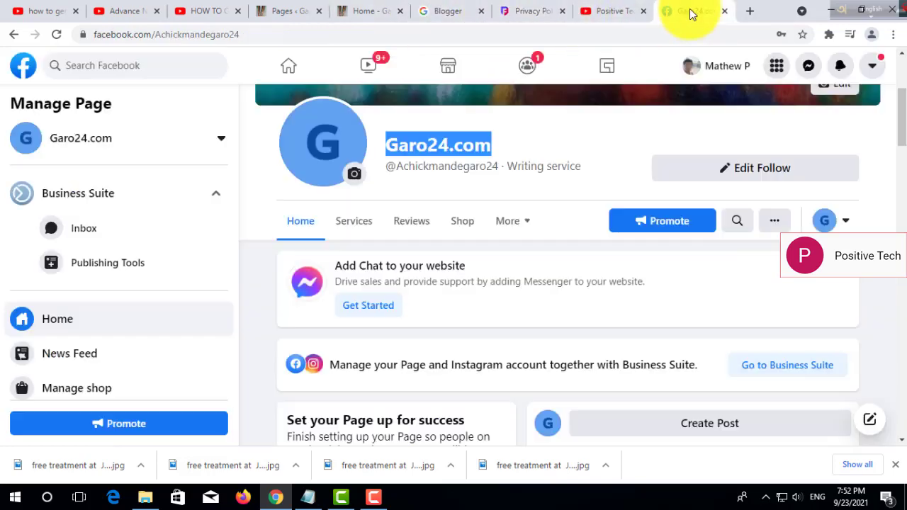
drag(394, 166, 498, 171)
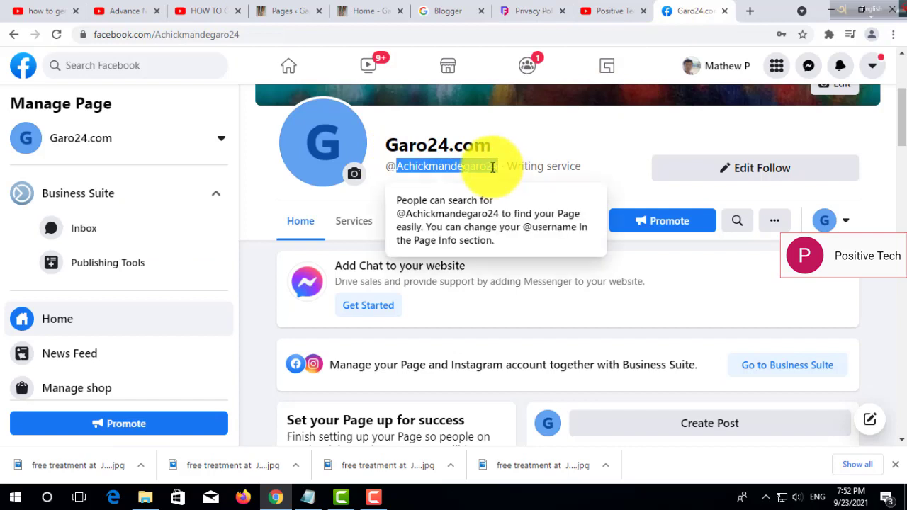
right_click(498, 170)
click(520, 174)
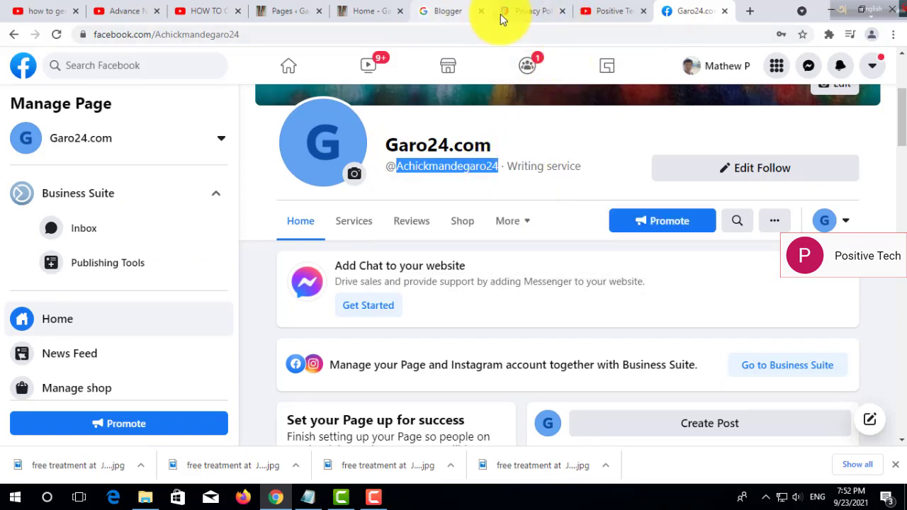
click(504, 13)
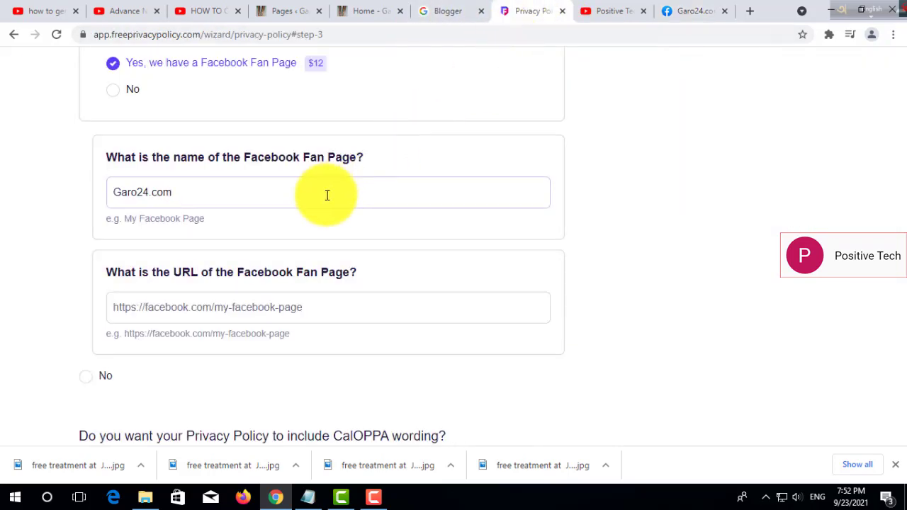
key(ctrl+v)
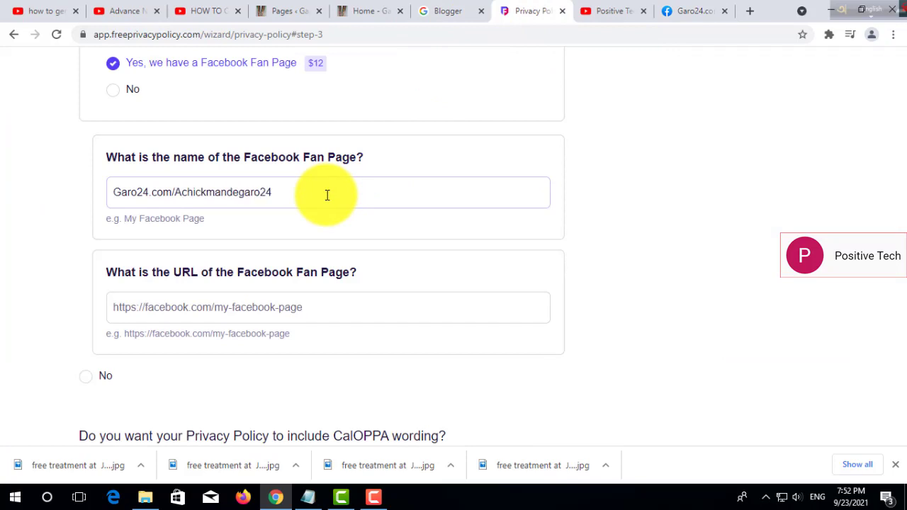
Copy the Facebook page's web address and paste it into the Fan Page URL field.
click(276, 312)
click(684, 13)
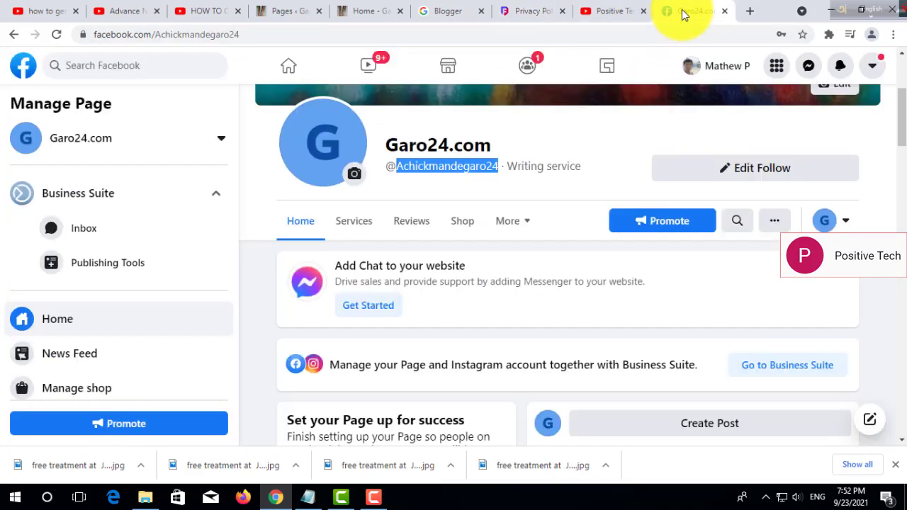
click(324, 35)
right_click(326, 35)
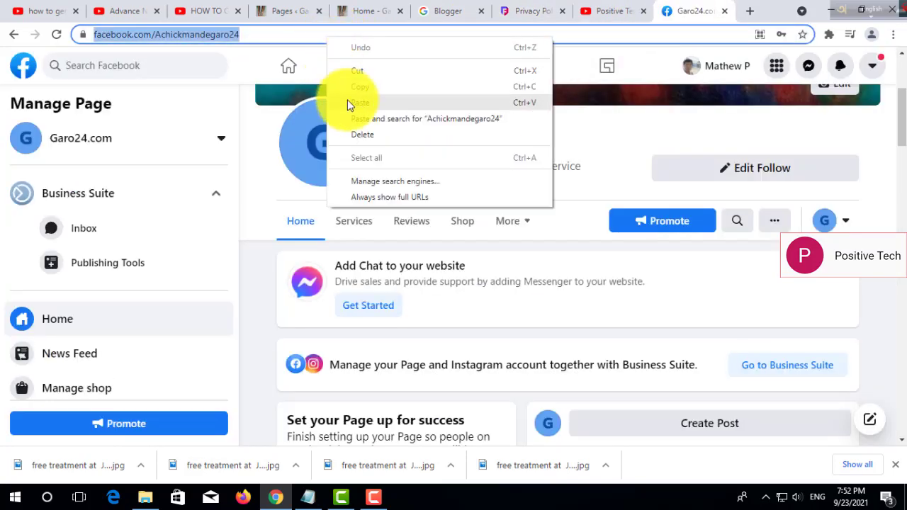
click(361, 86)
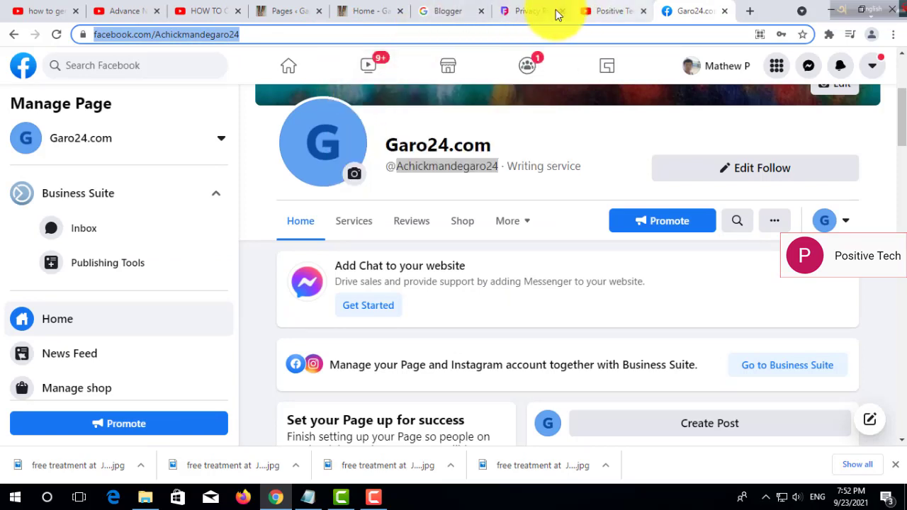
click(556, 14)
key(ctrl+v)
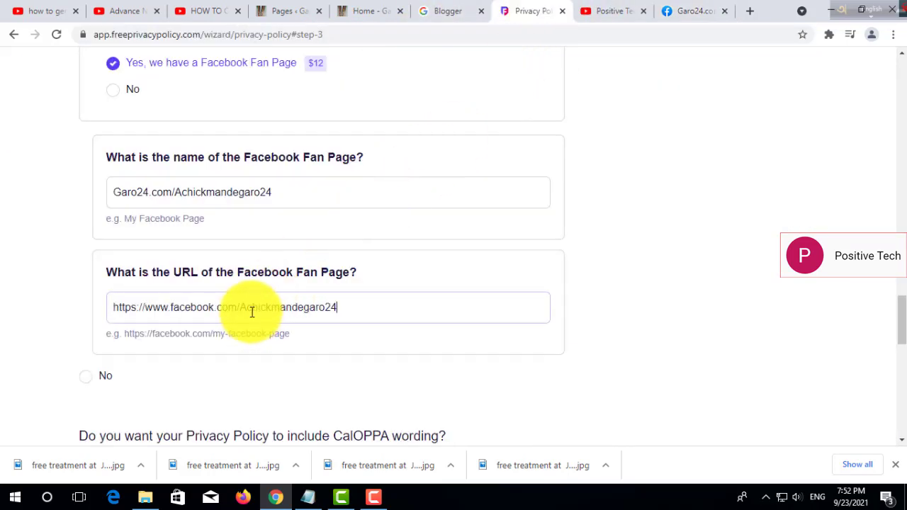
Answer No for CalOPPA wording and kids under 13, and tick contact via a website page.
scroll(898, 333, down, 1)
scroll(898, 336, down, 3)
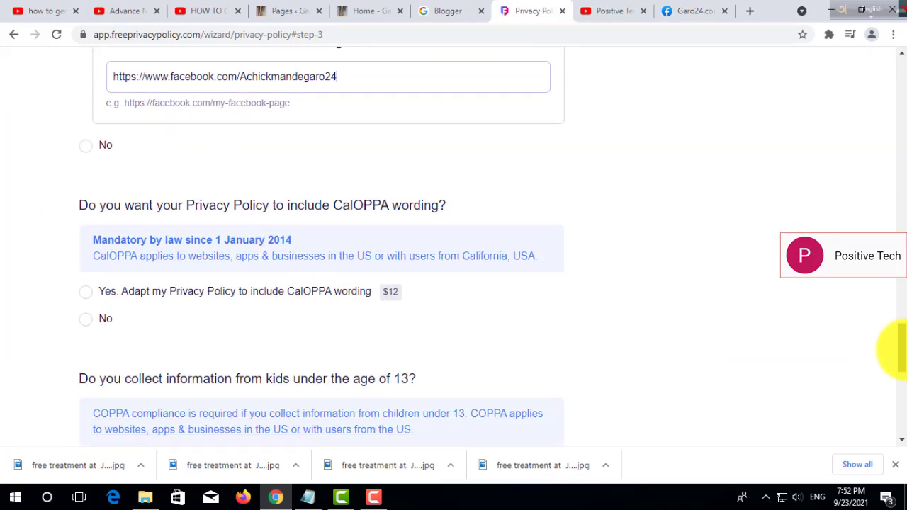
scroll(897, 349, down, 1)
scroll(897, 352, down, 1)
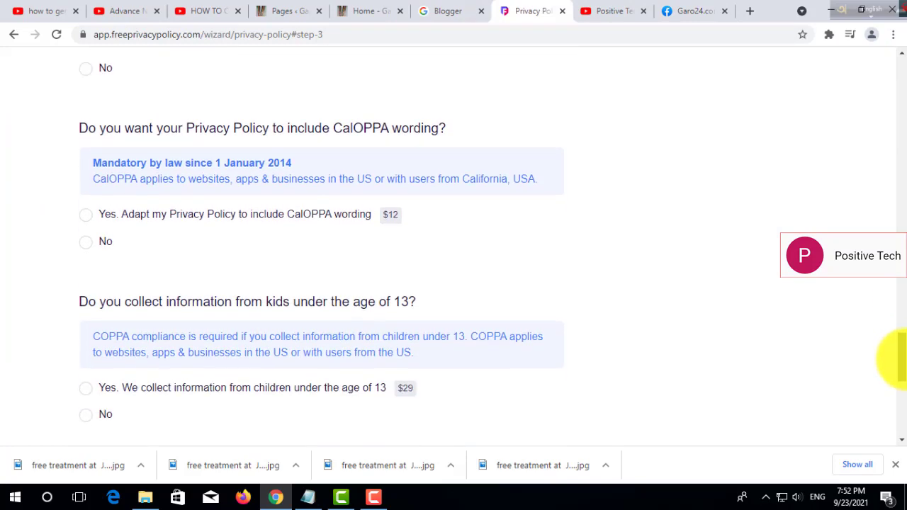
click(85, 243)
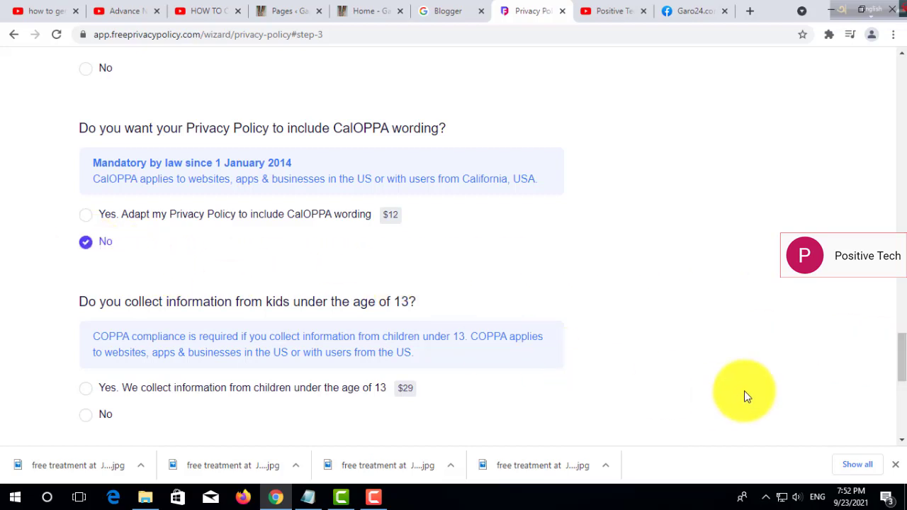
mouse_move(900, 347)
mouse_down()
mouse_move(900, 372)
mouse_move(900, 363)
mouse_up()
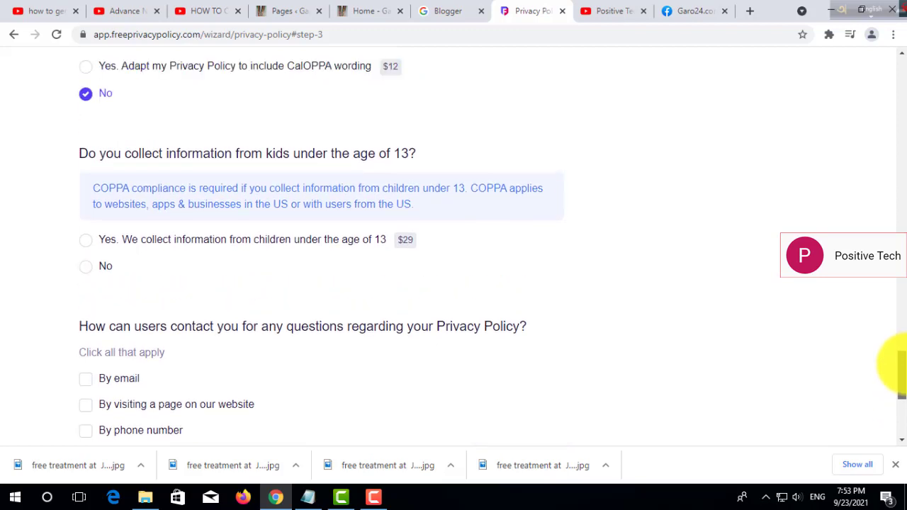
click(86, 266)
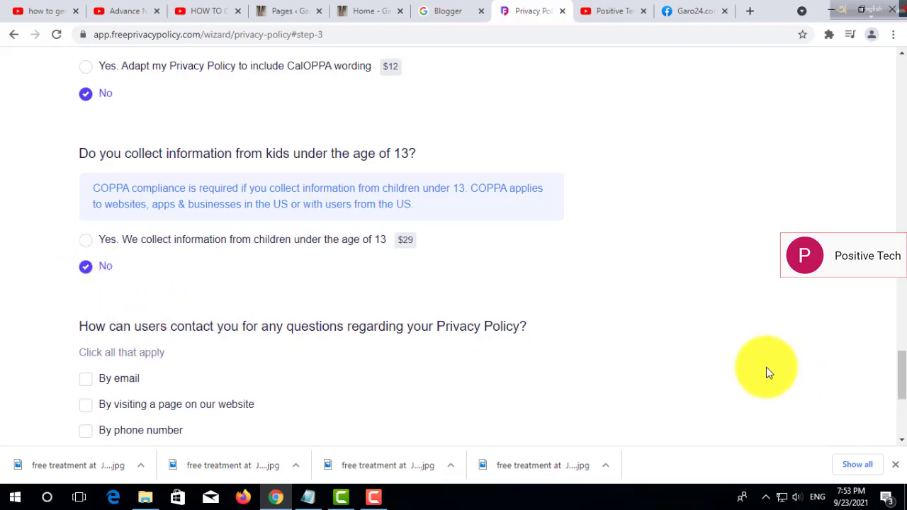
drag(903, 375, 890, 394)
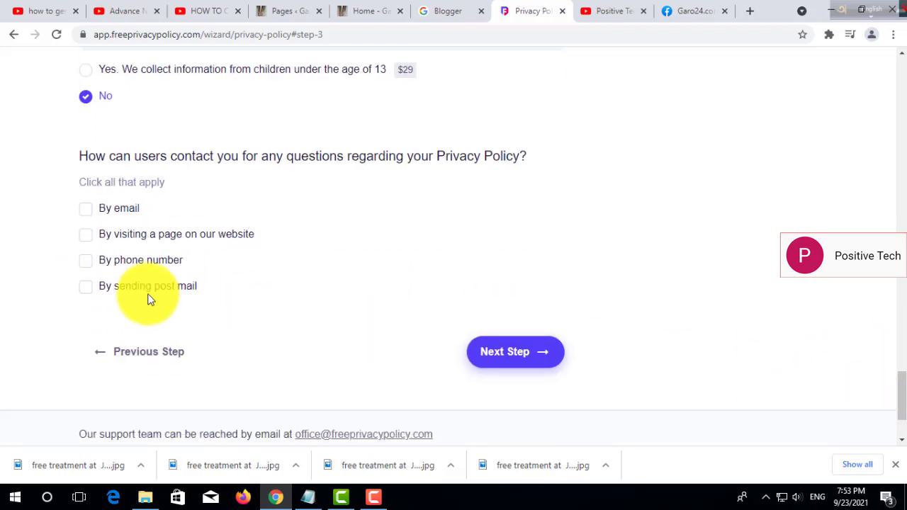
click(85, 234)
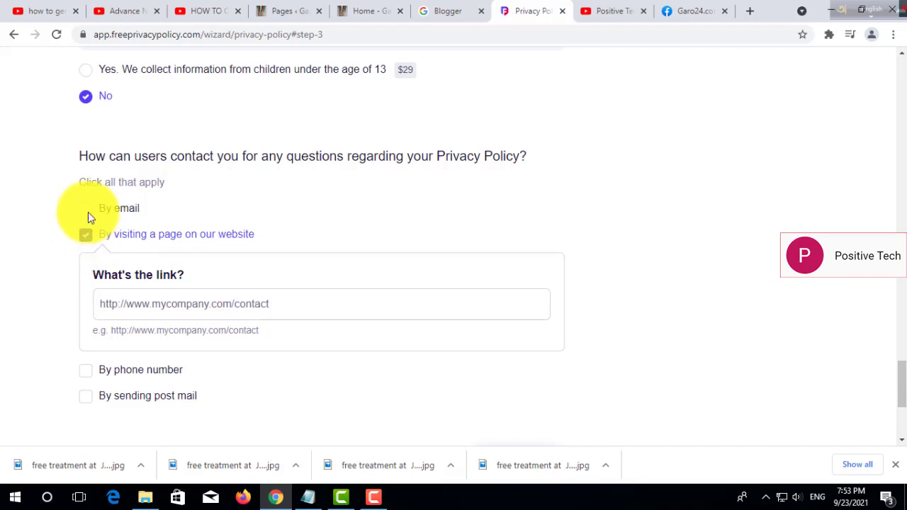
Tick 'By email' as a contact method and type the site's contact email address.
click(88, 212)
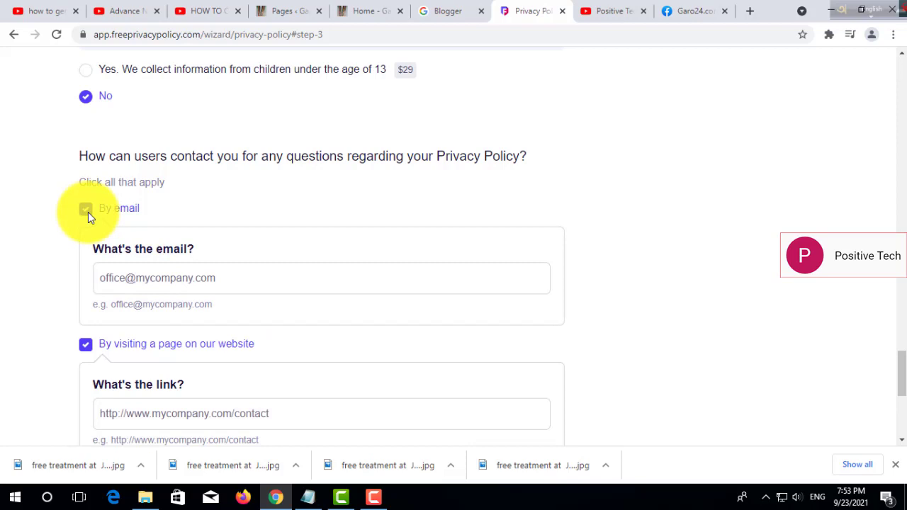
click(277, 272)
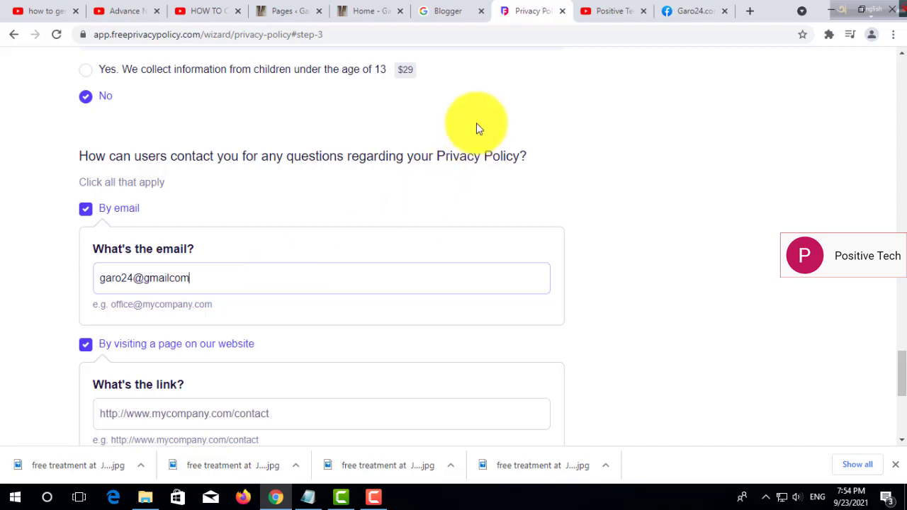
Correct the contact email typo and untick Social Media Profile information.
key(BackSpace)
key(BackSpace)
key(BackSpace)
key(BackSpace)
key(BackSpace)
key(BackSpace)
key(BackSpace)
key(BackSpace)
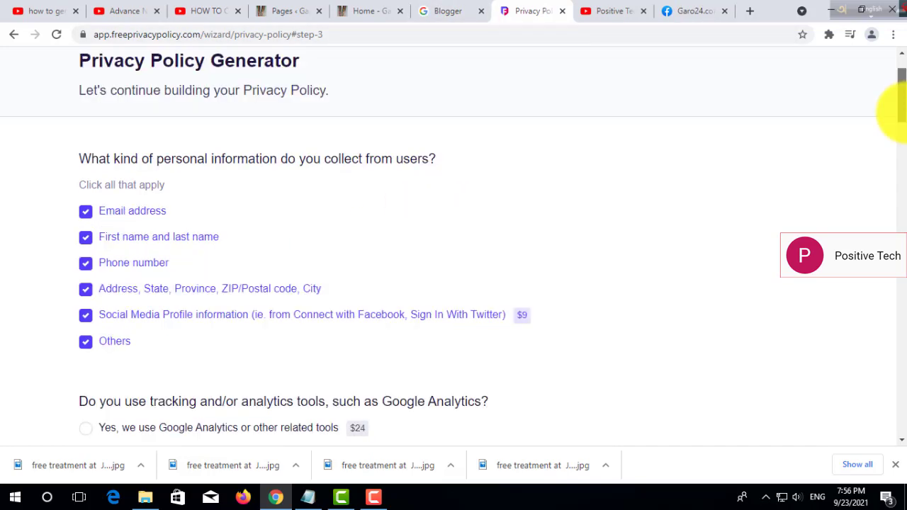
click(86, 316)
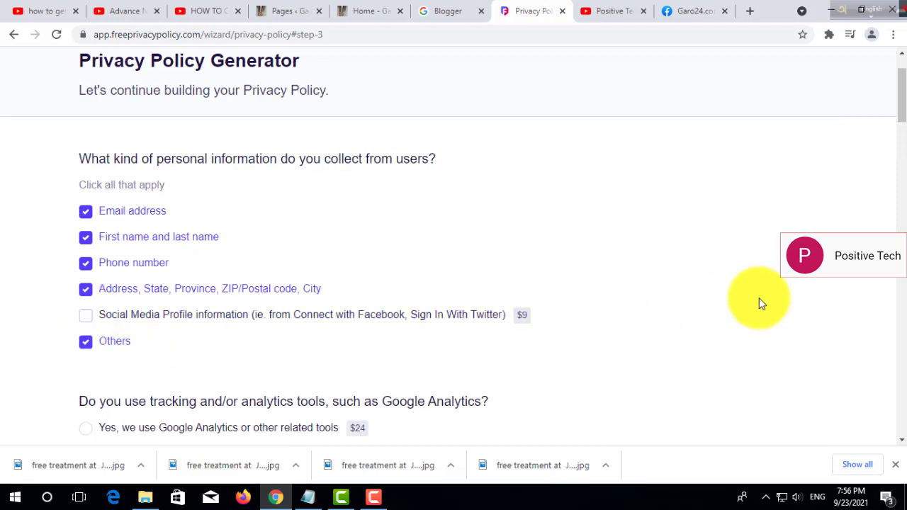
drag(901, 101, 900, 294)
Advance through the final wizard step and generate the free privacy policy.
scroll(896, 294, down, 12)
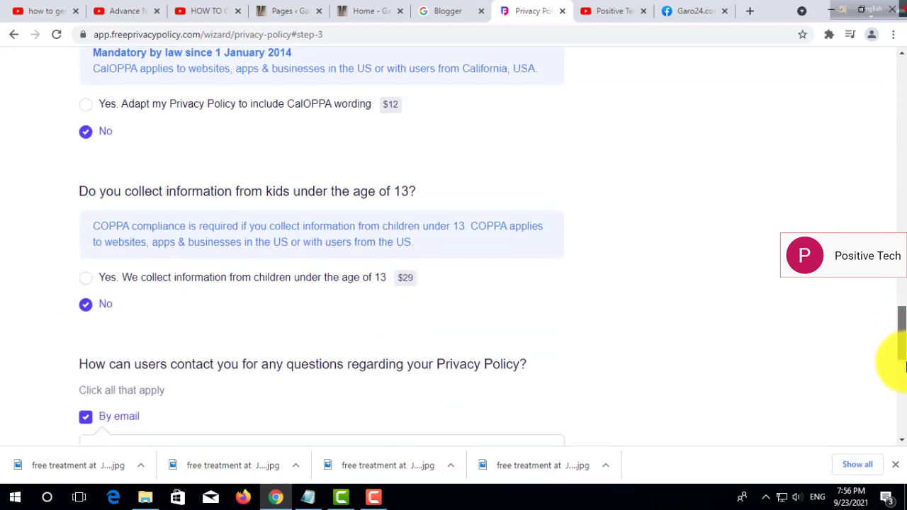
click(497, 237)
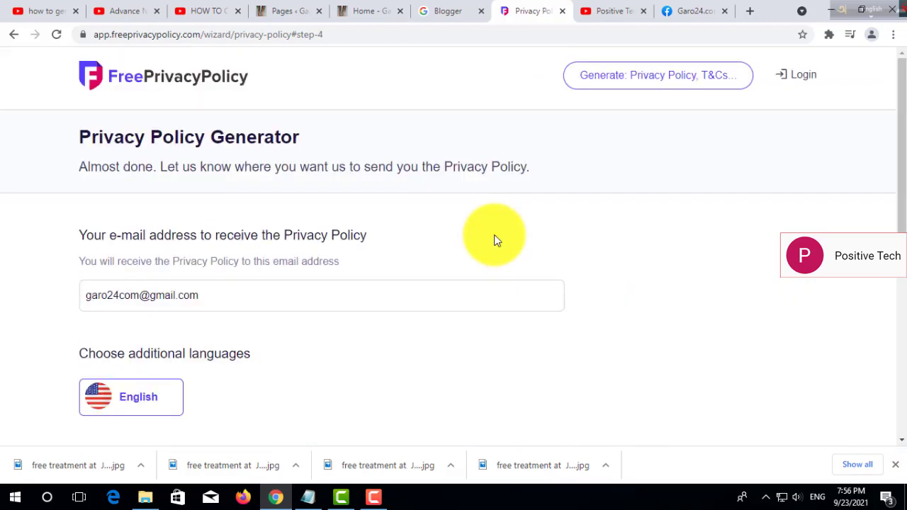
scroll(878, 303, down, 4)
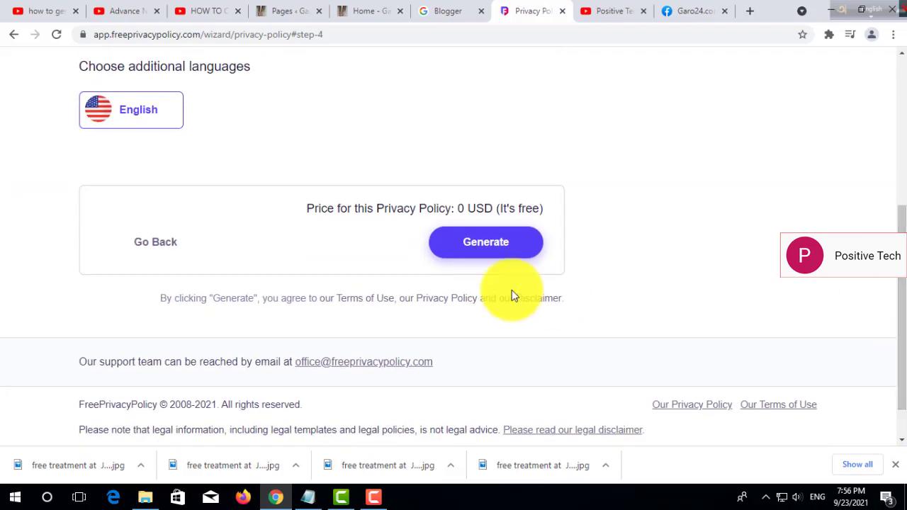
click(482, 244)
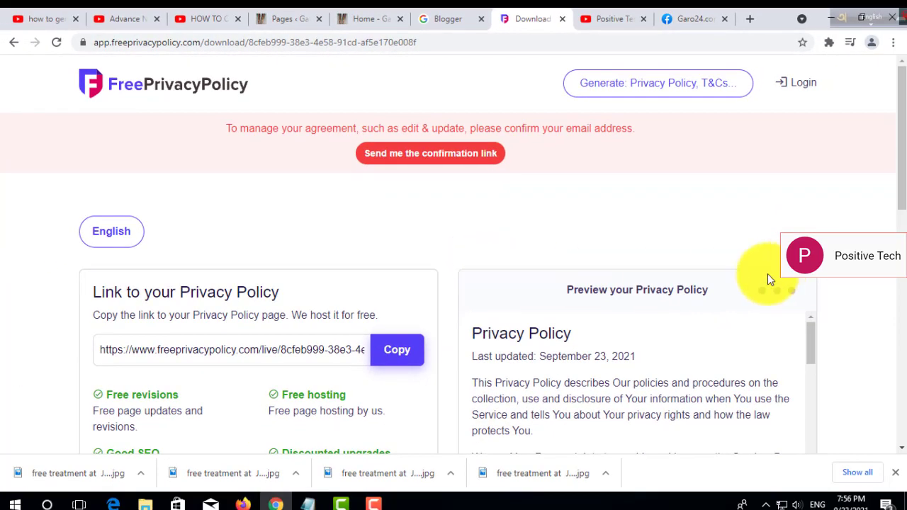
Review the generated policy preview, copy its hosted policy link, and open a new tab.
drag(899, 146, 901, 238)
drag(813, 103, 850, 508)
drag(901, 228, 893, 300)
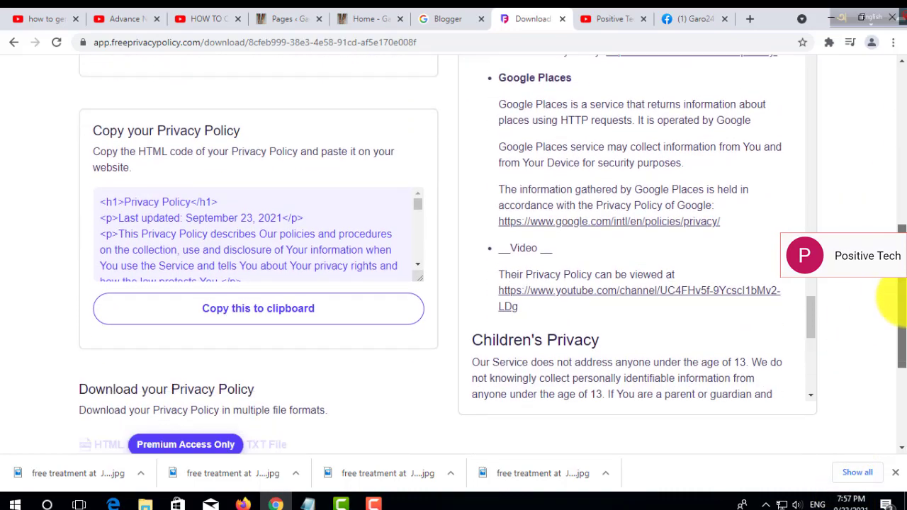
drag(812, 314, 822, 348)
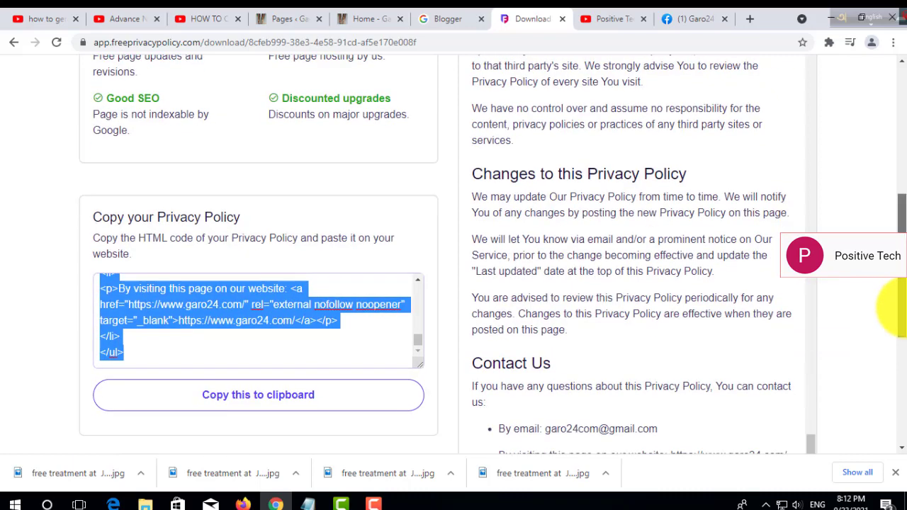
drag(898, 283, 904, 212)
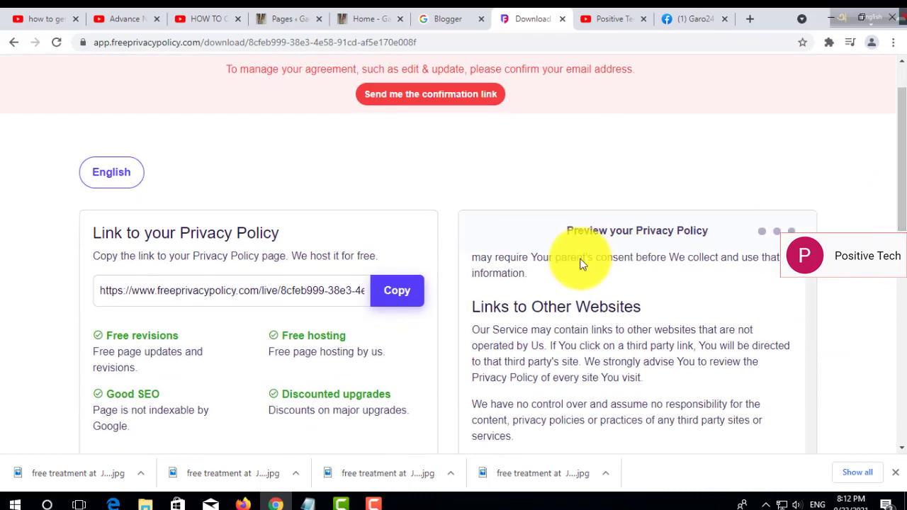
click(403, 297)
click(749, 19)
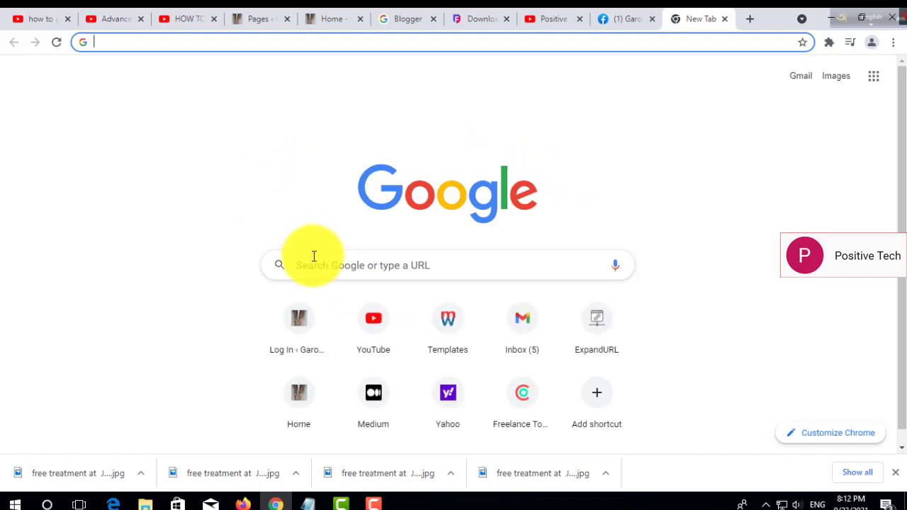
Paste the hosted policy link into the address bar and load the GARO24.COM privacy policy.
right_click(314, 256)
click(348, 336)
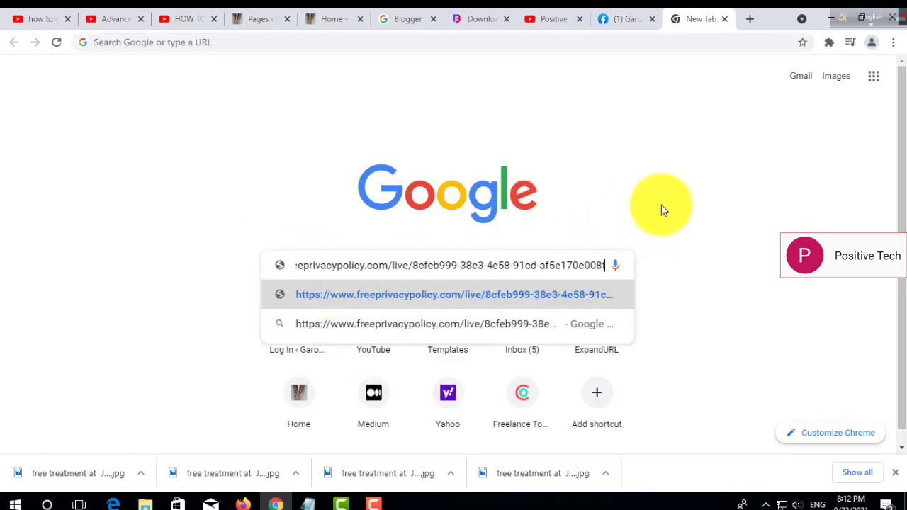
click(354, 42)
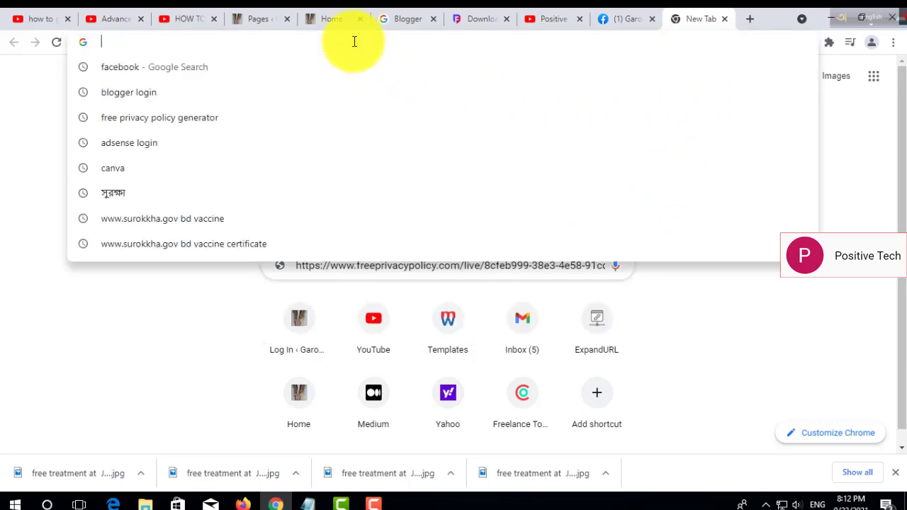
right_click(354, 42)
click(391, 105)
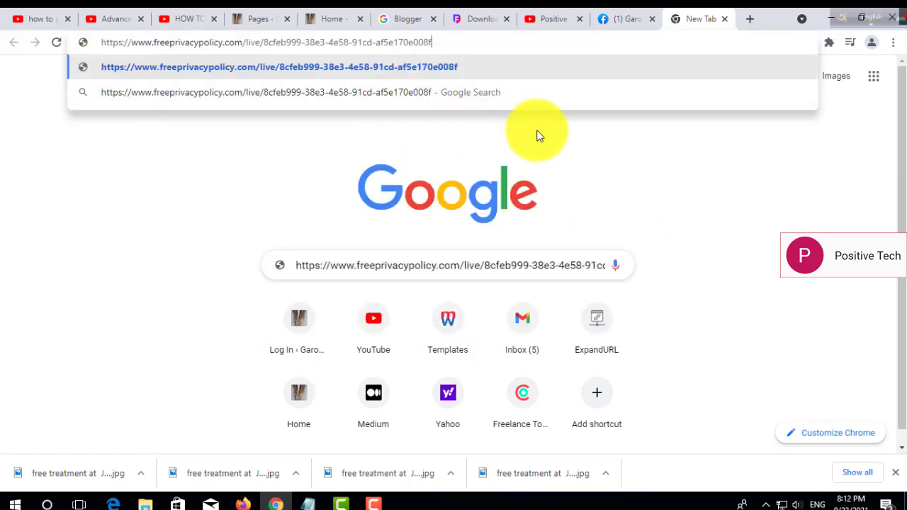
key(Return)
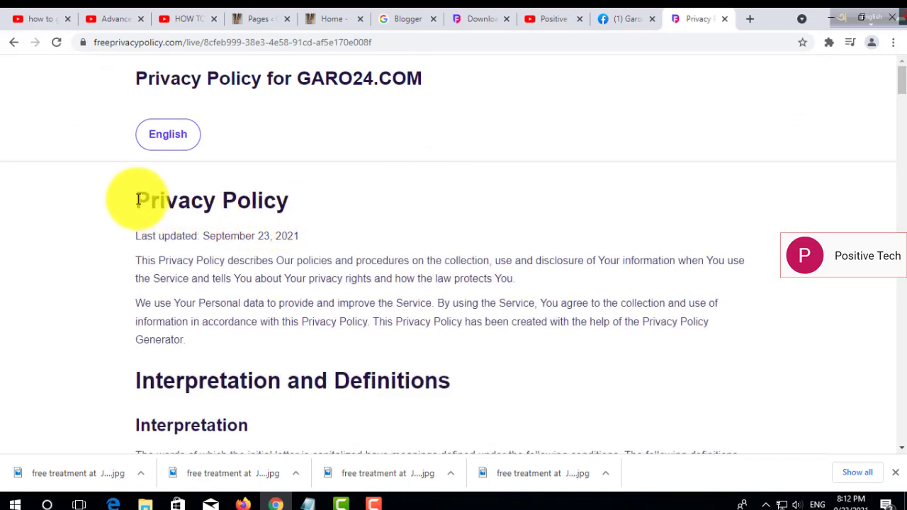
Select the whole policy text from its heading to the end and copy it.
drag(136, 196, 534, 355)
drag(553, 473, 640, 378)
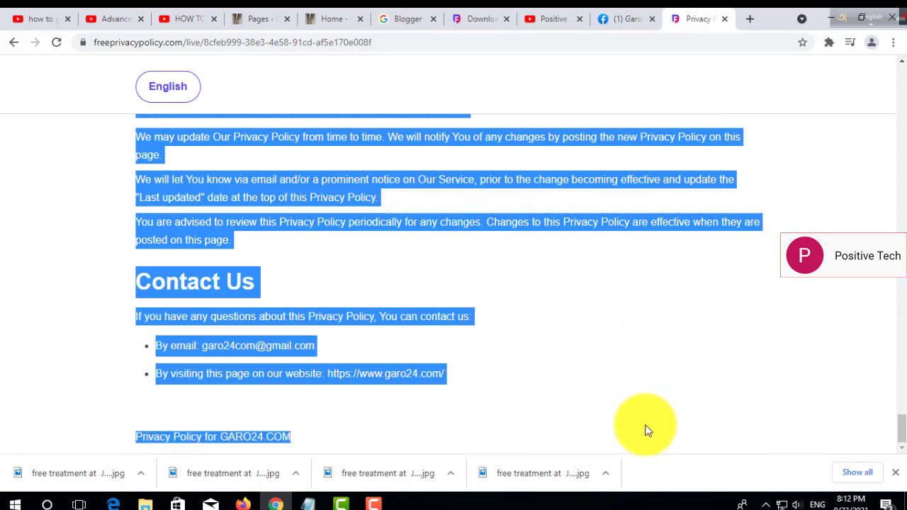
right_click(292, 187)
click(326, 198)
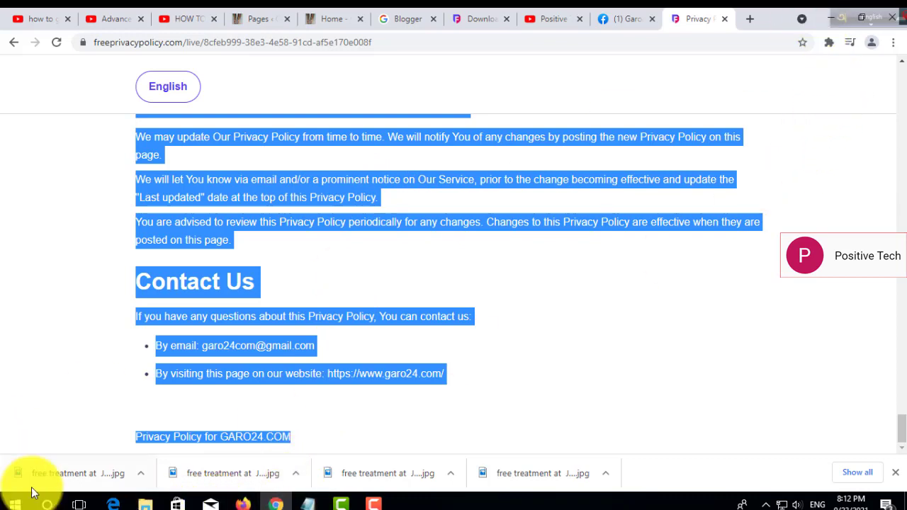
Launch Word 2013 via a Start search for 'w' and maximize the window.
click(47, 503)
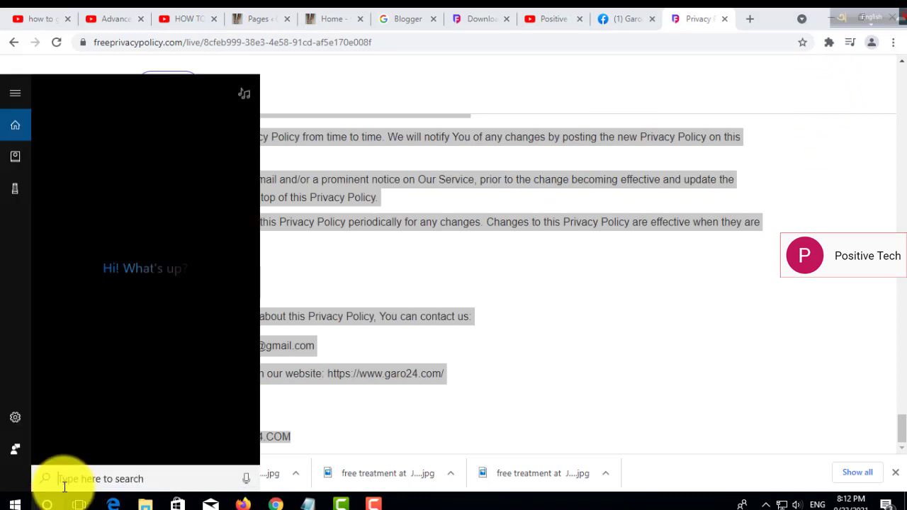
text(w)
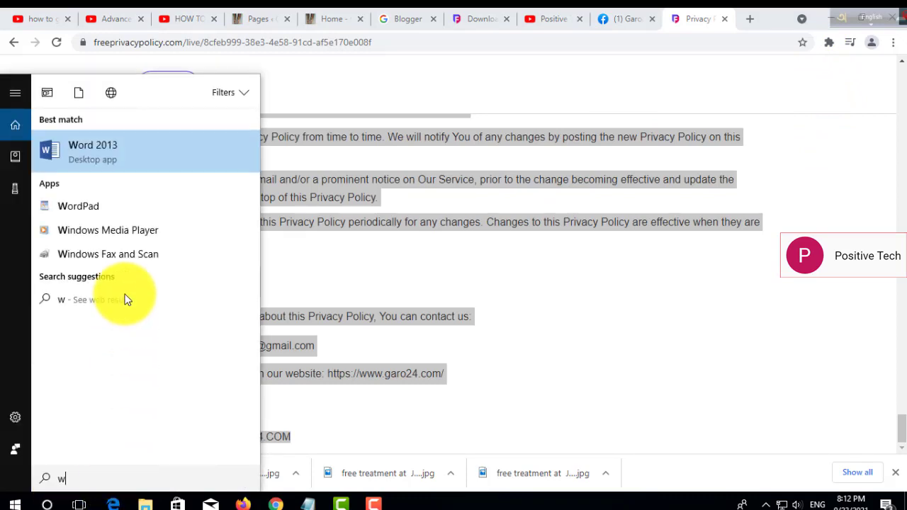
click(95, 153)
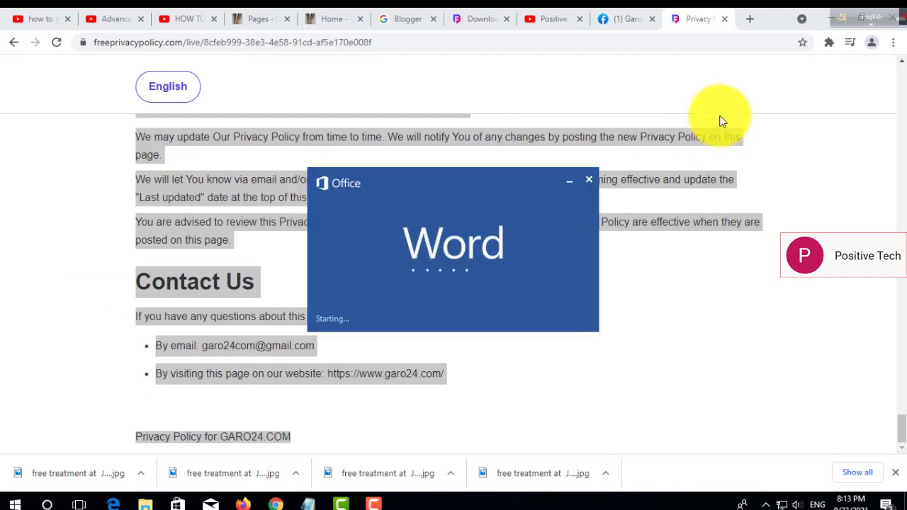
click(777, 88)
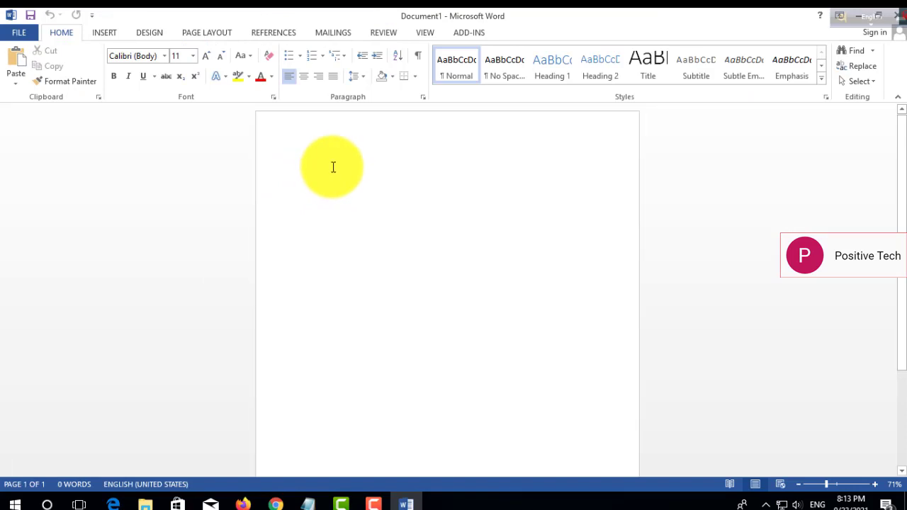
Paste the privacy policy into the blank document and set Times New Roman, size 20.
right_click(333, 168)
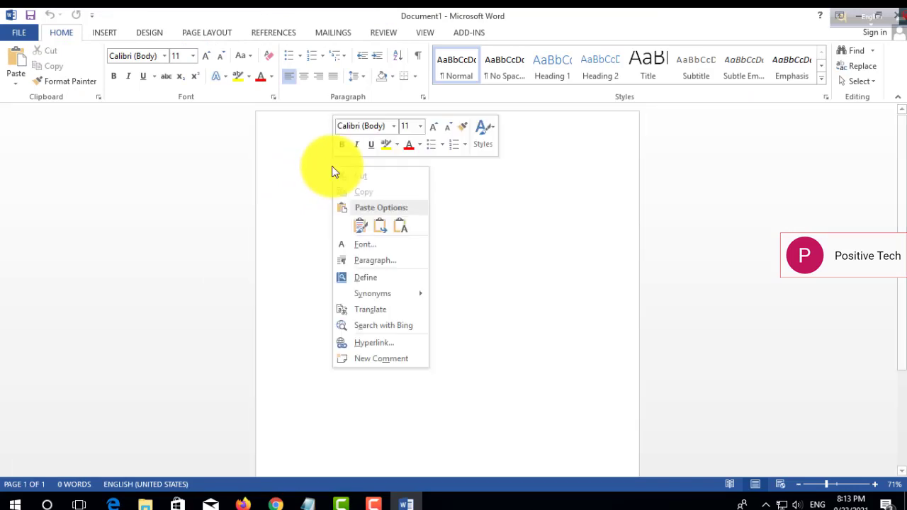
click(359, 227)
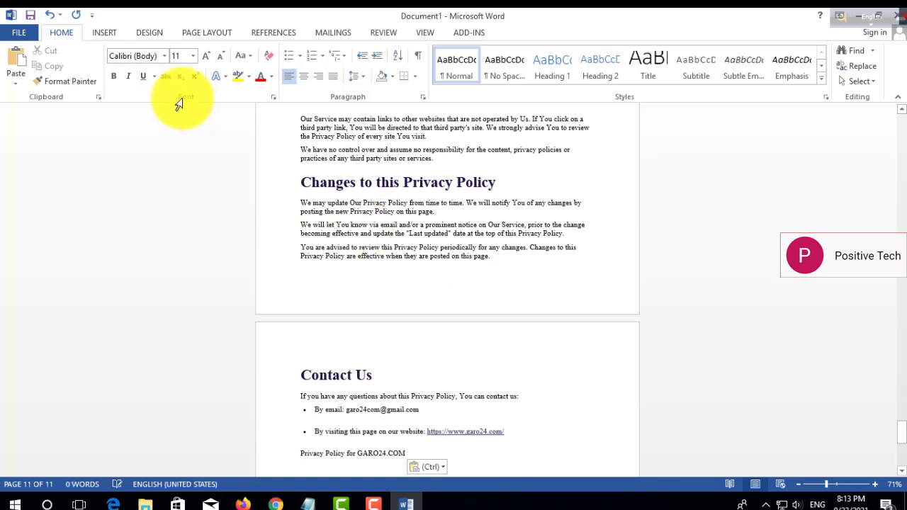
click(163, 56)
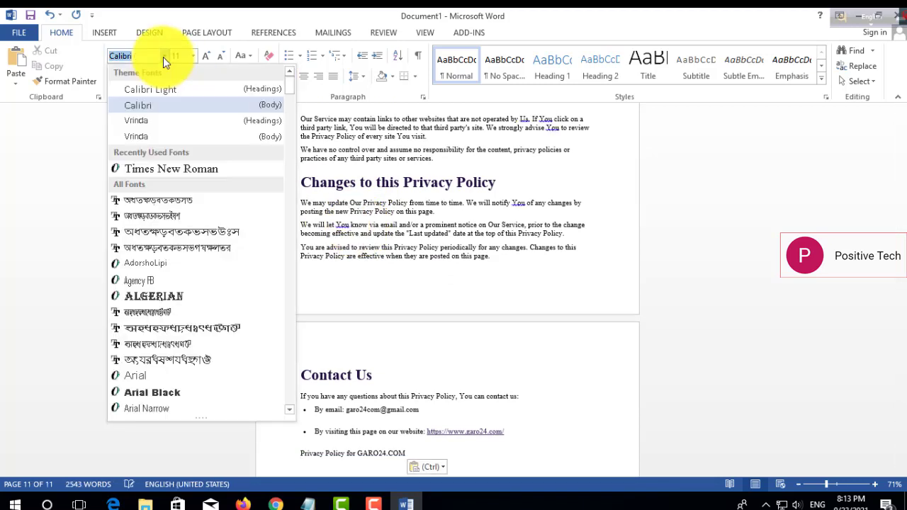
click(162, 169)
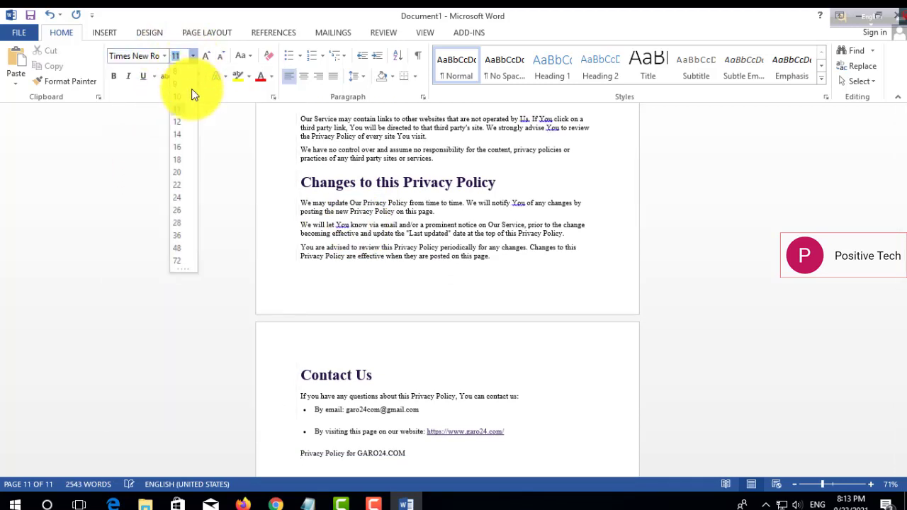
click(177, 172)
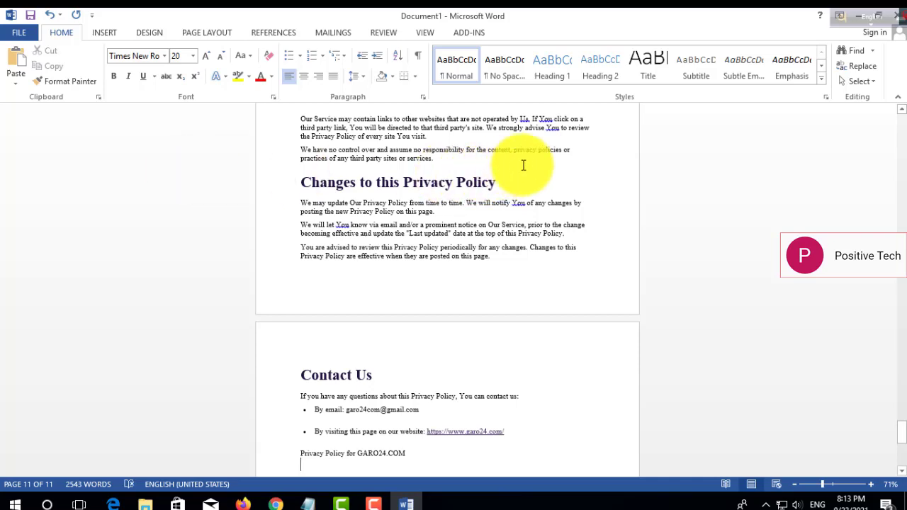
Remove the list bullets and delete the Mouseflow and FreshDesk privacy-link lines.
key(ctrl+a)
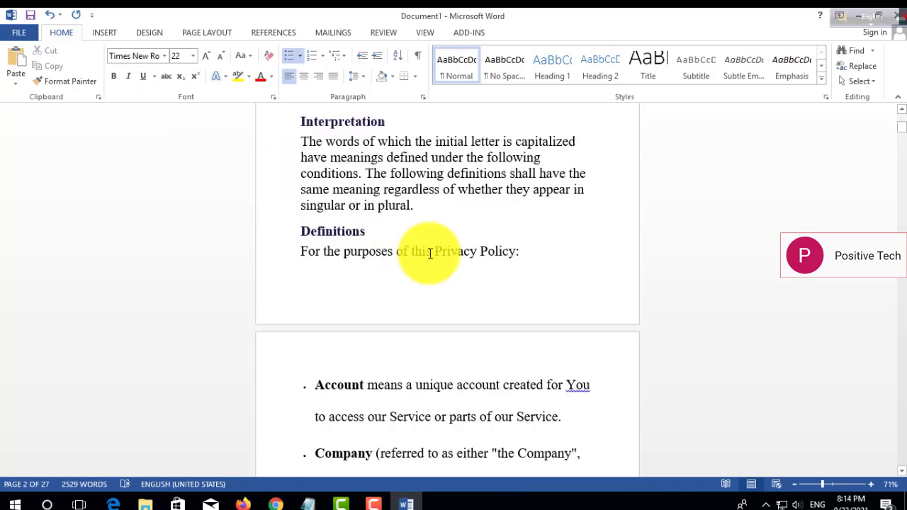
click(537, 254)
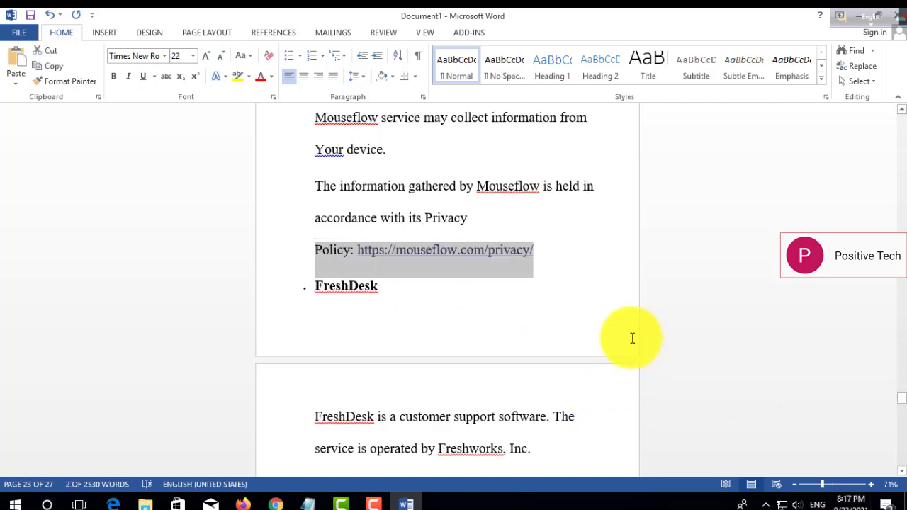
key(Delete)
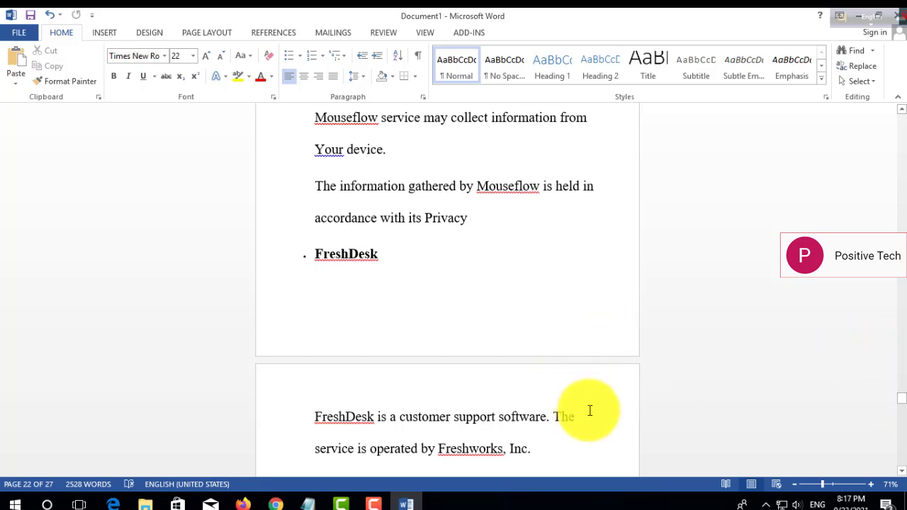
key(Down)
key(Down)
key(Down)
key(Down)
key(Down)
key(Down)
key(Down)
key(Down)
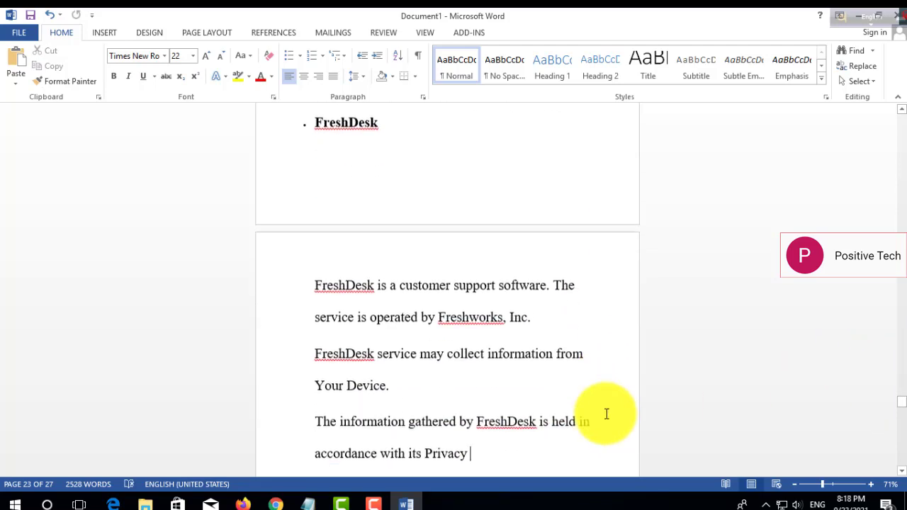
key(Down)
key(Down)
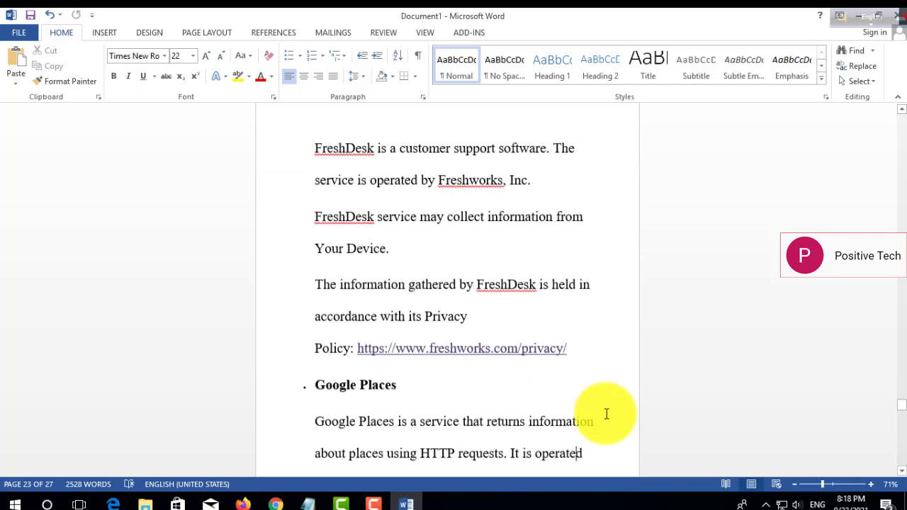
drag(314, 318, 551, 334)
key(Delete)
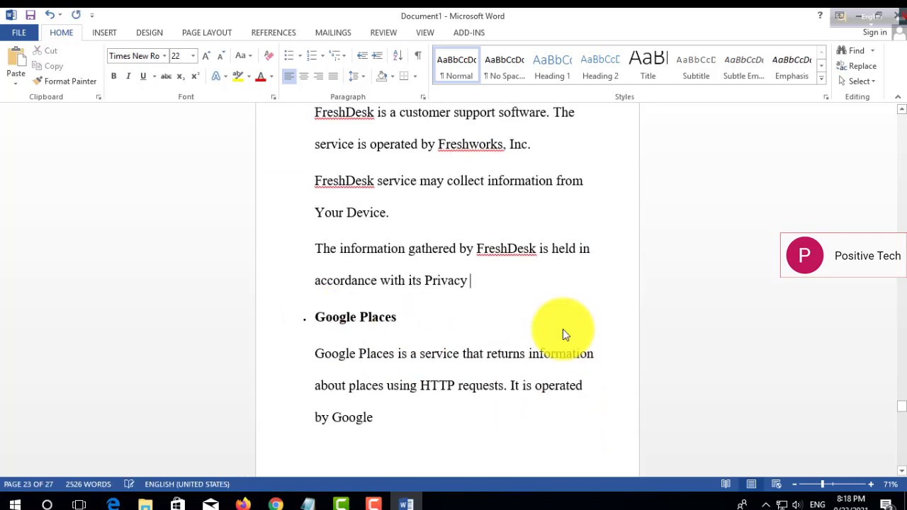
Review the remaining policy from Google Places down to the Contact Us section.
key(Down)
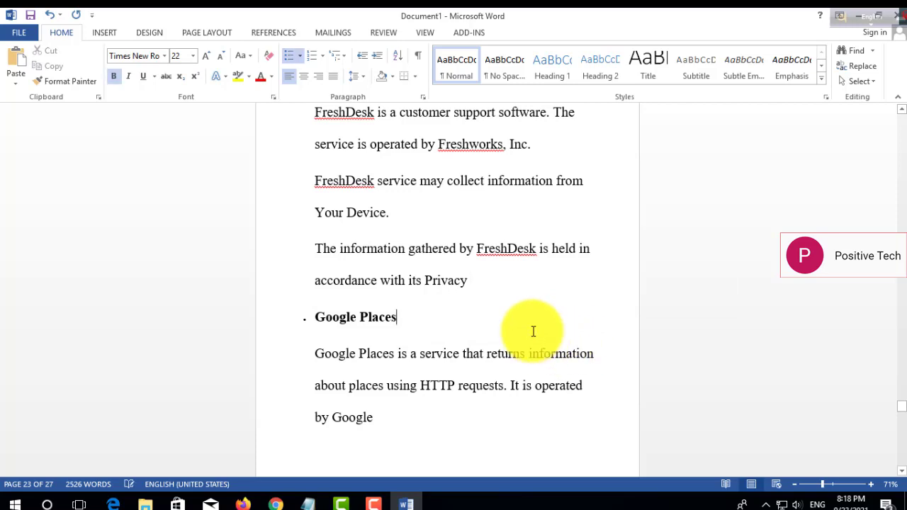
key(Down)
key(Down)
key(Down)
key(Down)
key(Down)
key(Down)
key(Down)
key(Down)
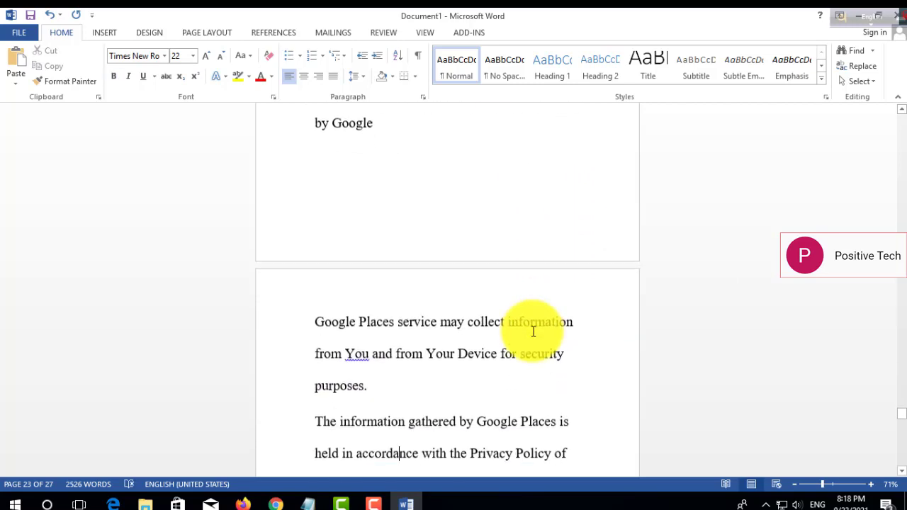
key(Down)
key(Down)
key(Down)
key(Down)
key(Down)
key(Down)
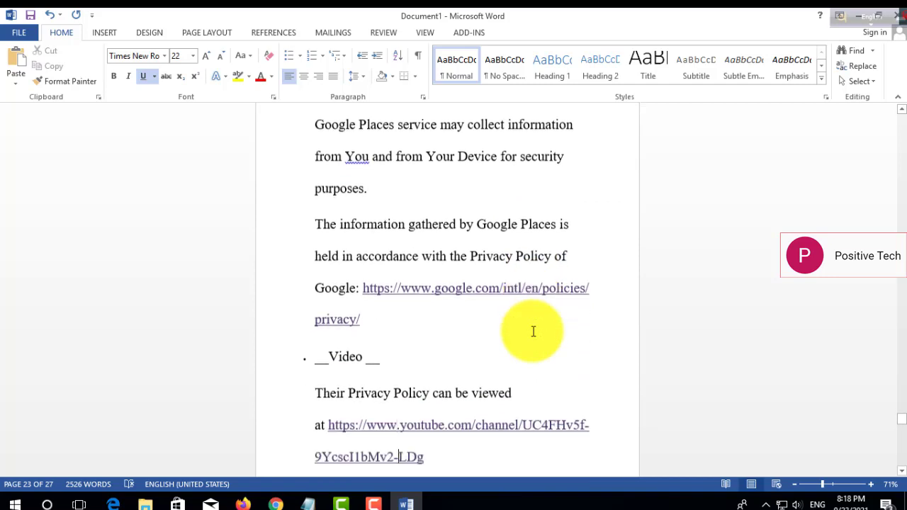
key(Down)
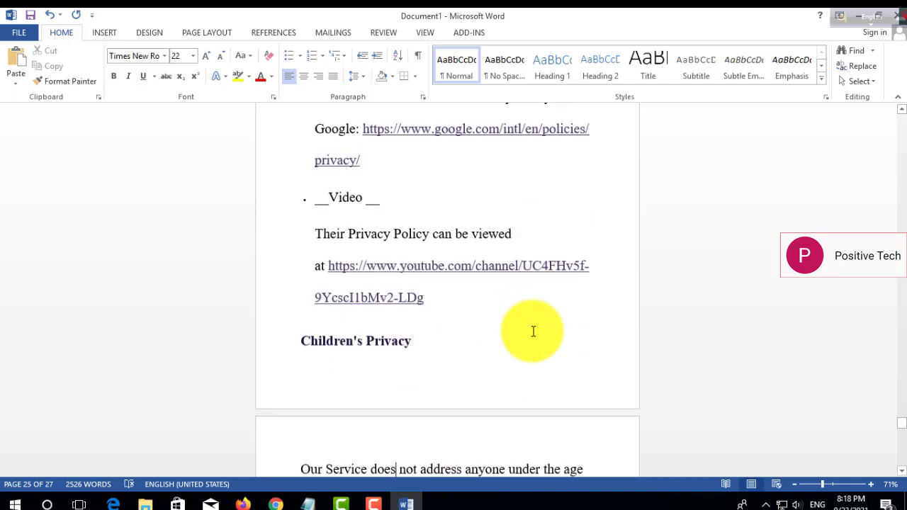
key(Down)
key(Down)
key(Down)
key(Down)
key(Down)
key(Down)
key(Down)
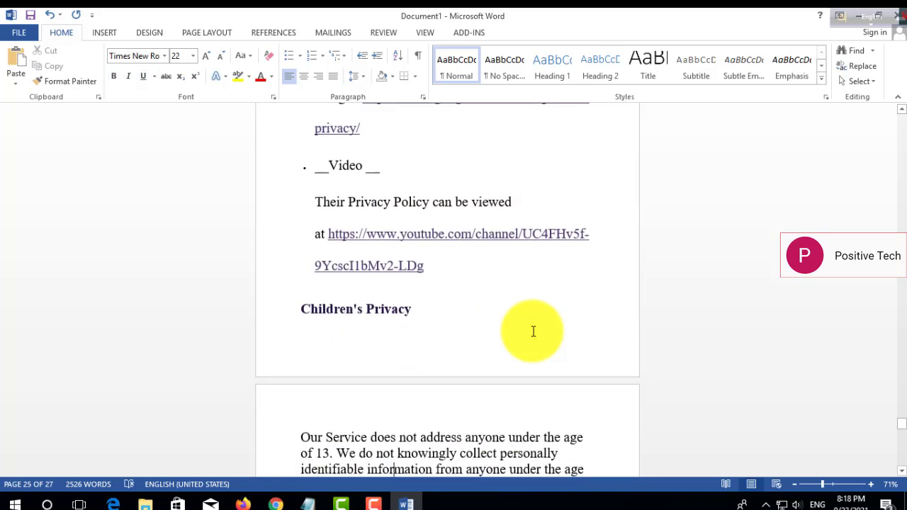
key(Down)
key(Down)
key(Down)
key(Down)
key(Down)
key(Down)
key(Down)
key(Down)
key(Down)
key(Down)
key(Down)
key(Down)
key(Down)
key(Down)
key(Down)
key(Down)
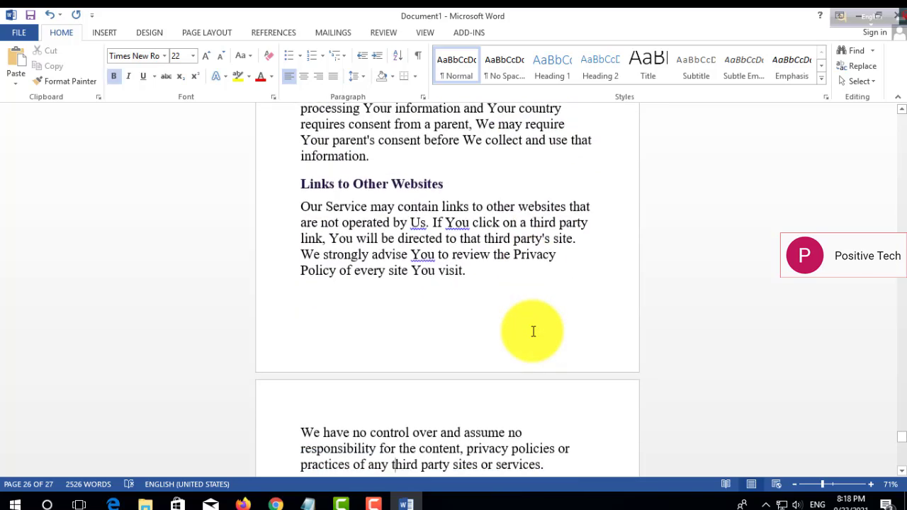
key(Down)
key(Down)
key(Down)
key(Down)
key(Down)
key(Down)
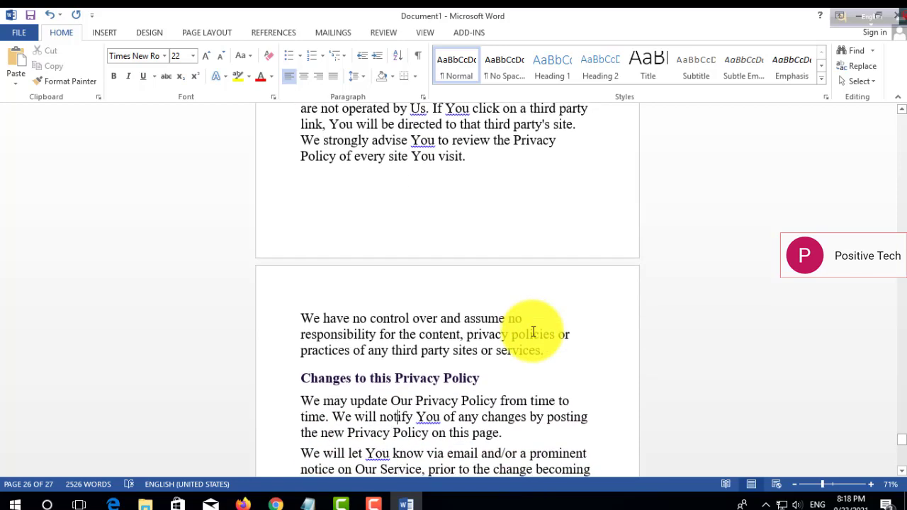
key(Down)
key(Down)
key(Down)
key(Down)
key(Down)
key(Down)
key(Down)
key(Down)
key(Down)
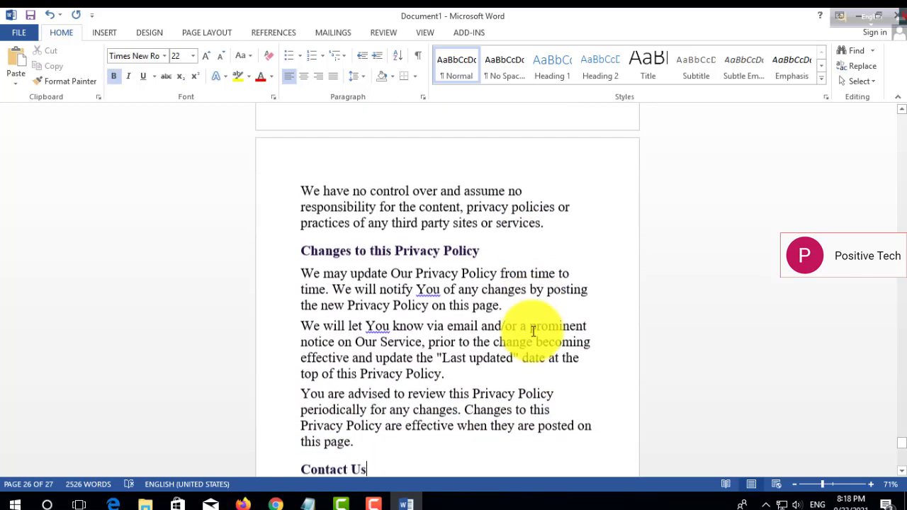
key(Down)
key(Down)
key(Down)
key(Down)
key(Down)
key(Down)
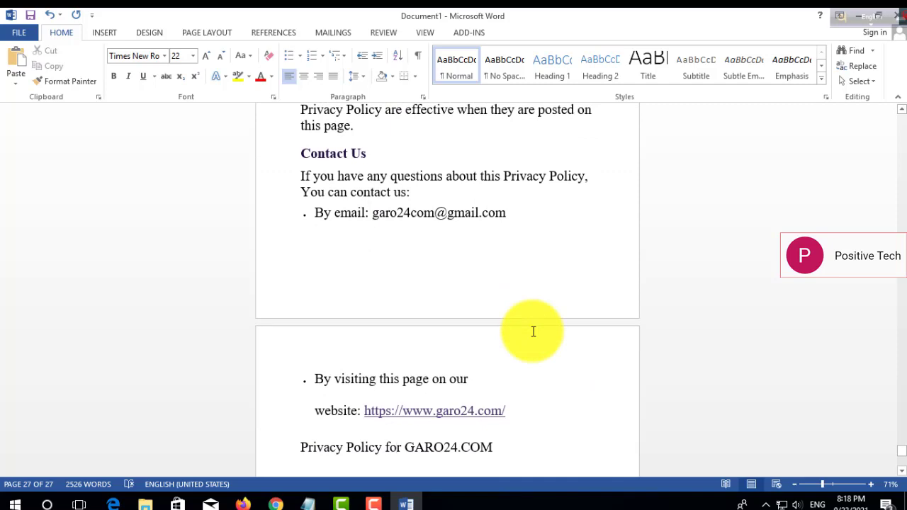
Copy the entire cleaned-up policy text and switch back to Chrome.
key(ctrl+a)
right_click(405, 184)
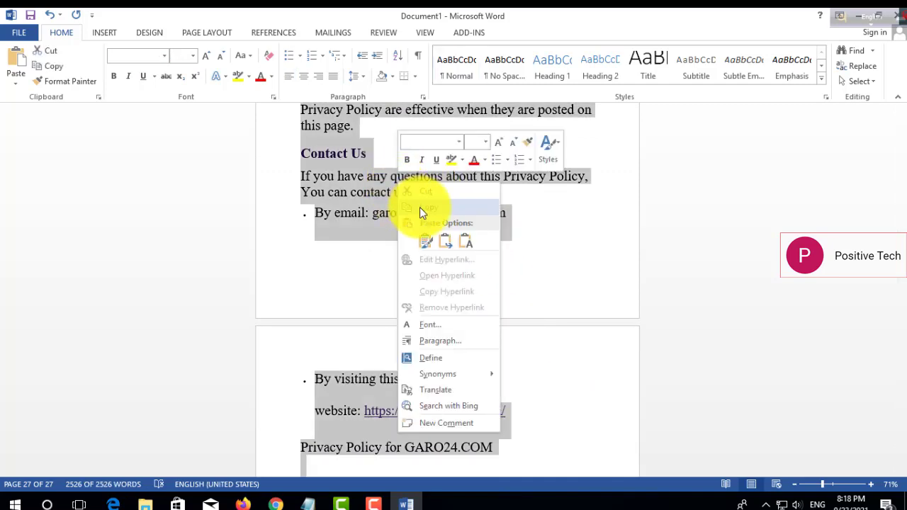
click(419, 208)
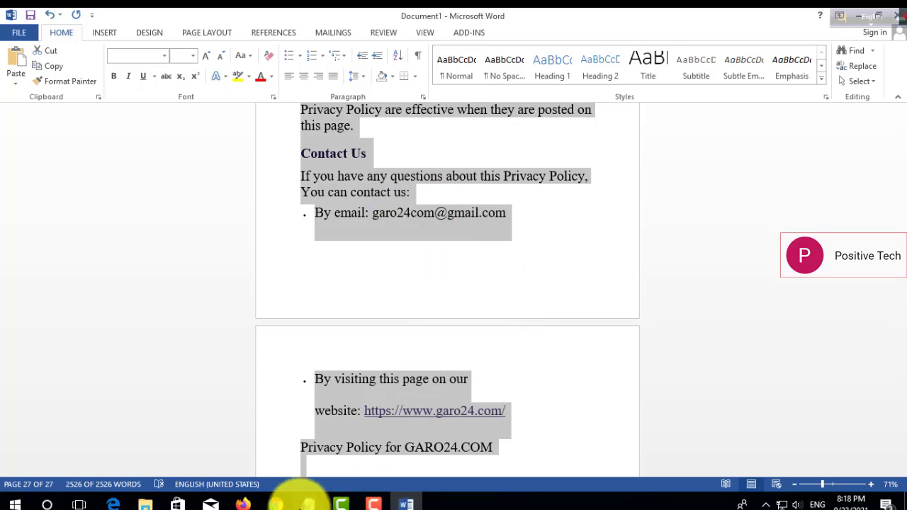
click(275, 505)
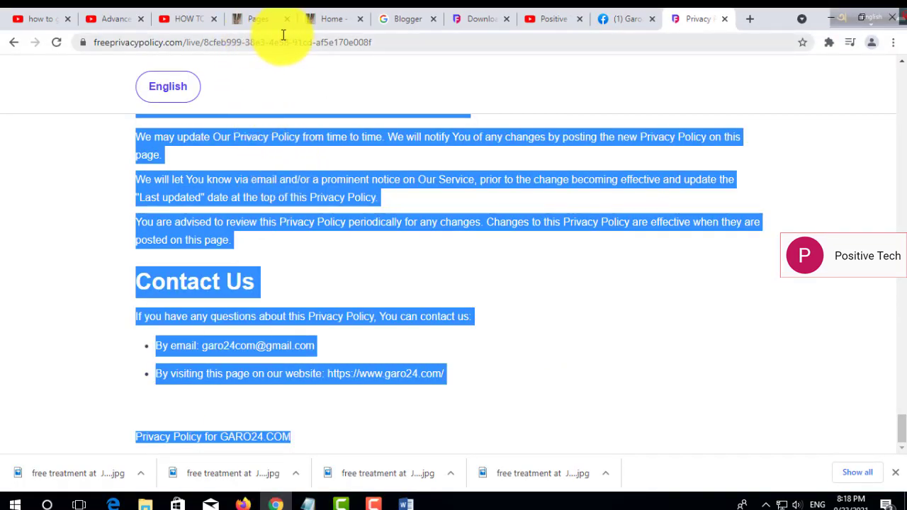
Paste the copied GARO24.COM policy into the empty paragraph of the Privacy Policy page editor.
click(333, 20)
click(266, 18)
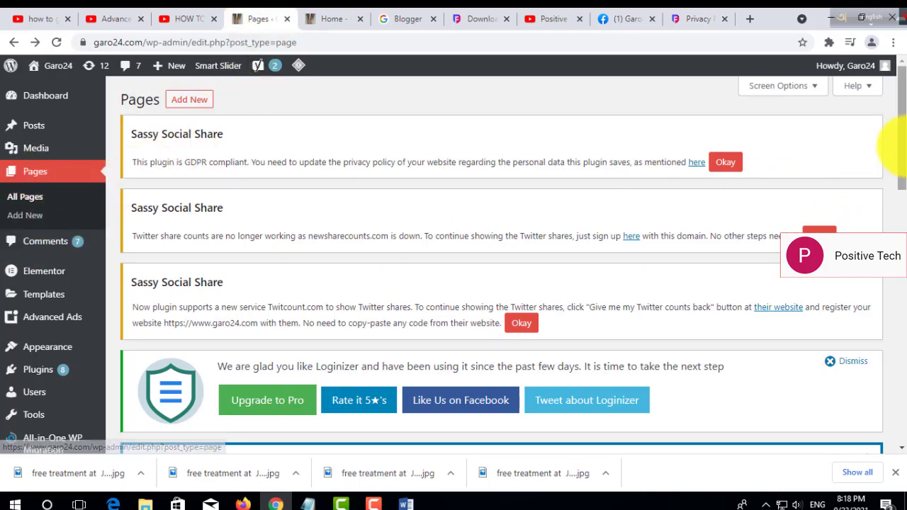
scroll(903, 220, down, 3)
scroll(903, 219, down, 6)
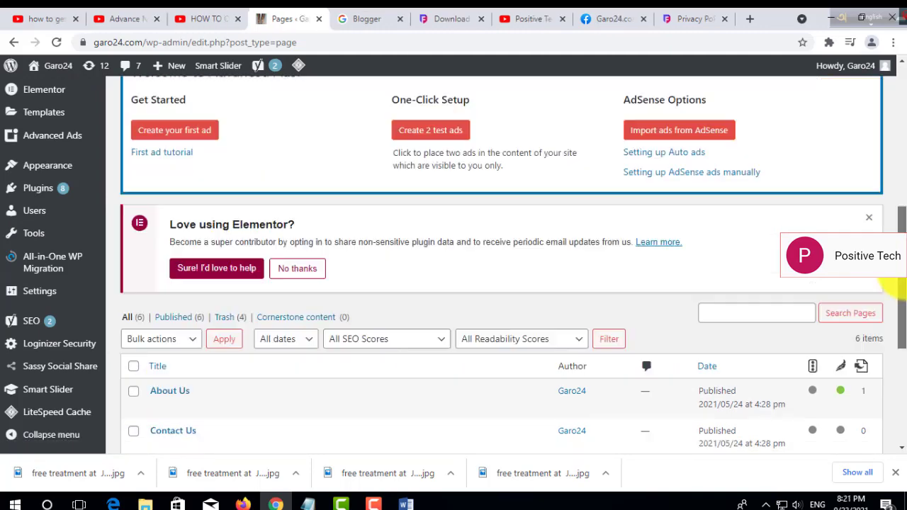
drag(901, 289, 898, 365)
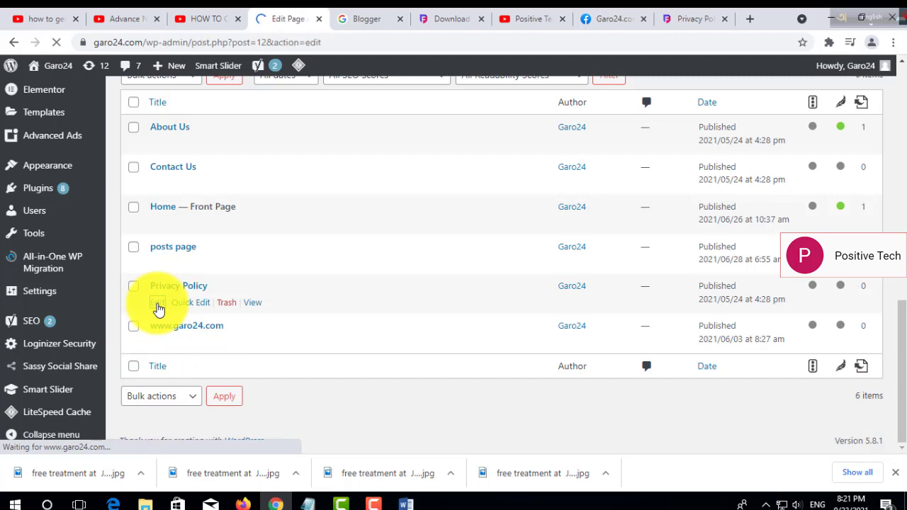
right_click(243, 225)
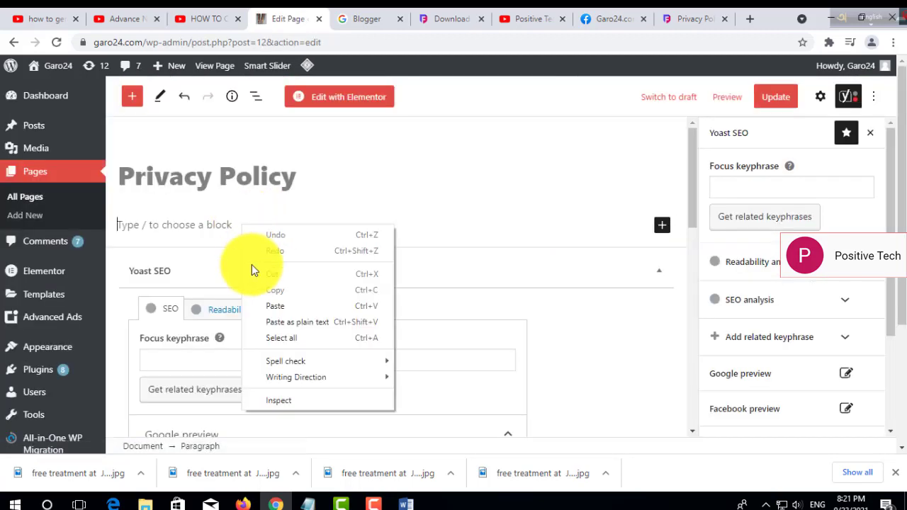
click(279, 306)
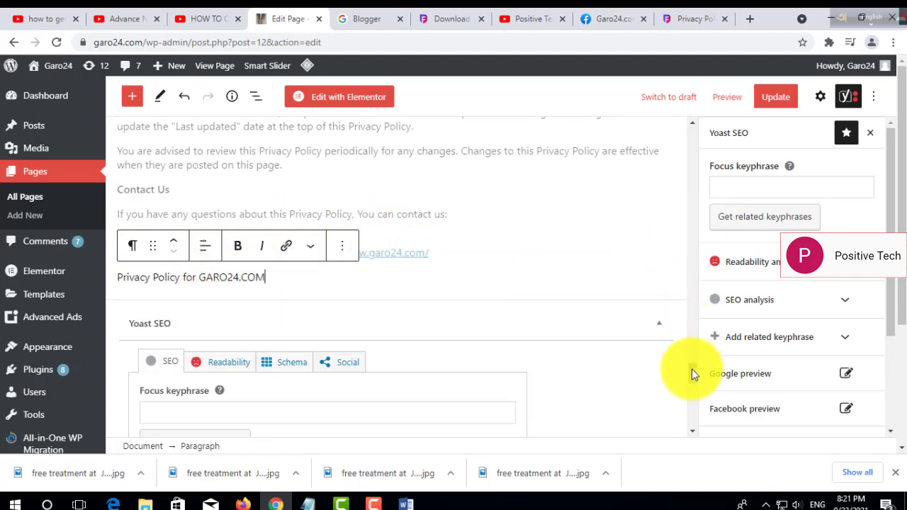
mouse_move(691, 368)
mouse_down()
mouse_move(693, 356)
mouse_move(694, 375)
mouse_move(695, 361)
mouse_up()
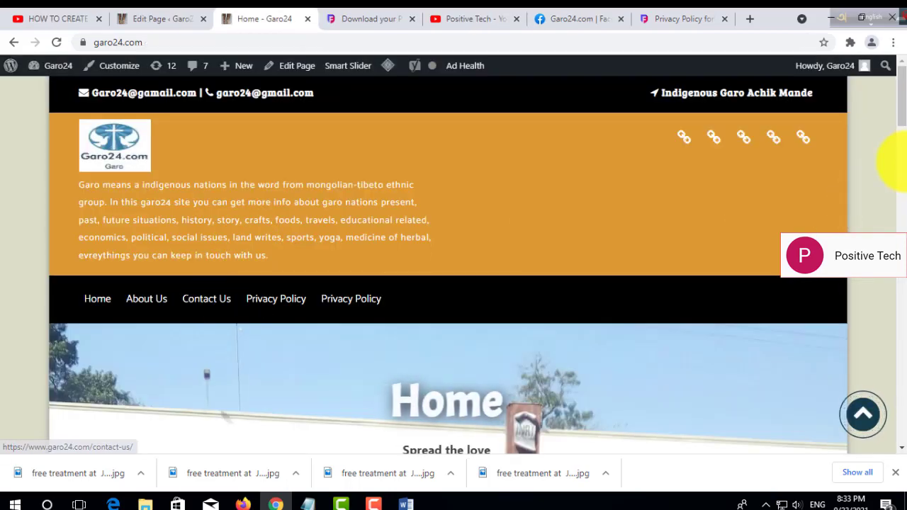
Open garo24.com/privacy-policy/ from the site menu and scroll the published policy.
mouse_move(901, 118)
mouse_down()
mouse_move(902, 241)
mouse_move(896, 126)
mouse_up()
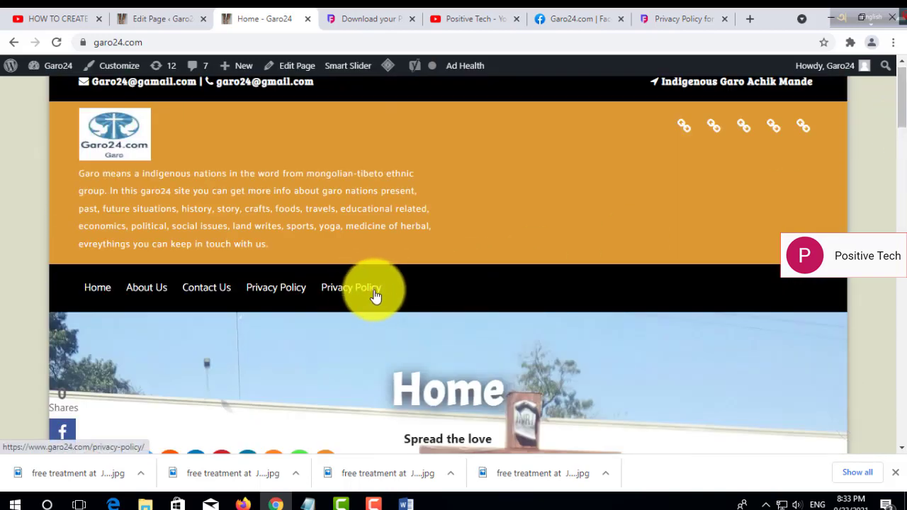
click(348, 292)
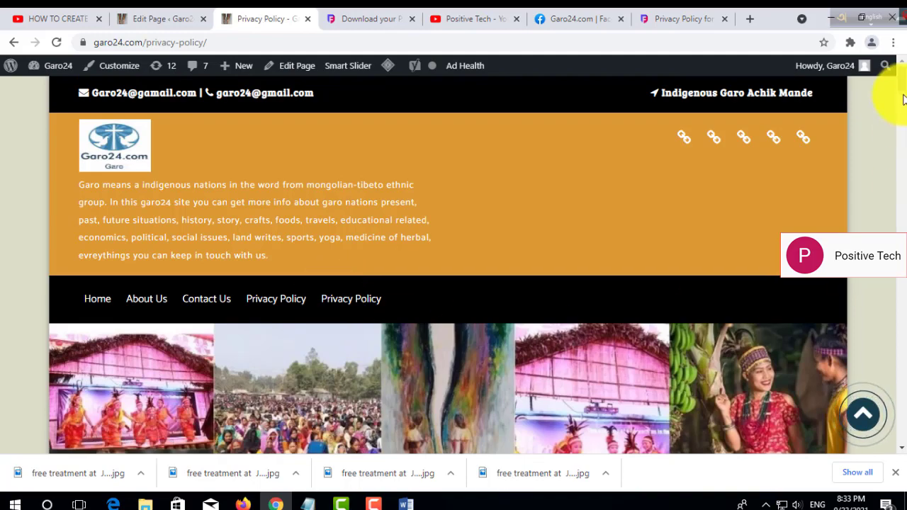
scroll(903, 99, down, 8)
scroll(891, 99, up, 7)
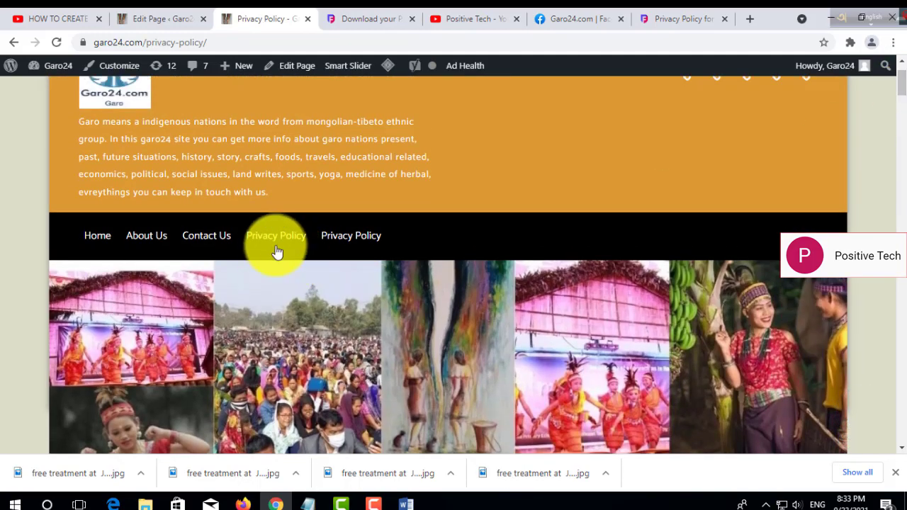
click(265, 243)
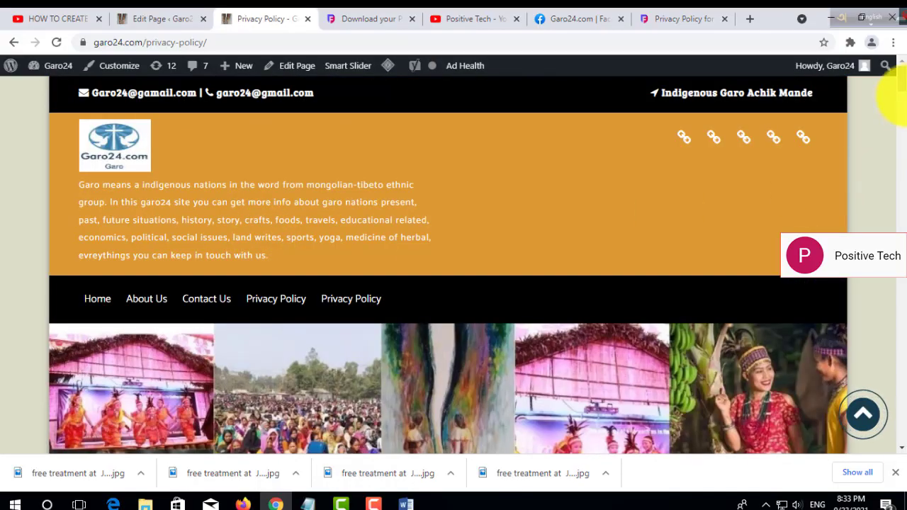
mouse_move(896, 96)
mouse_down()
mouse_move(894, 219)
mouse_move(894, 73)
mouse_move(893, 101)
mouse_move(891, 77)
mouse_move(901, 85)
mouse_up()
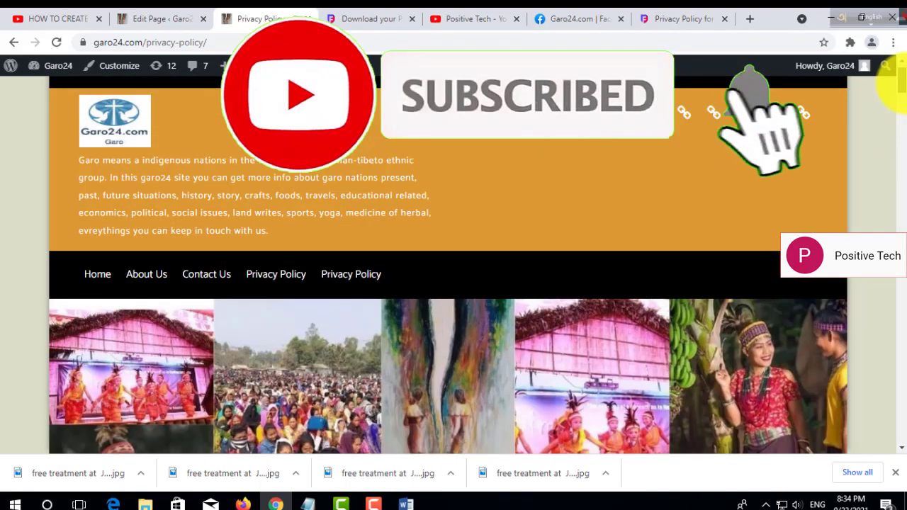